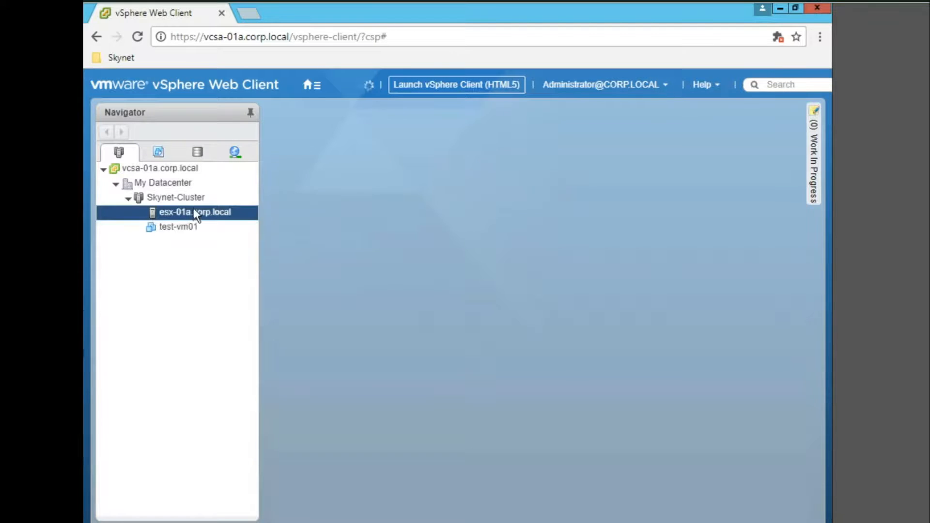
- Review the datastores of host esx-01a.corp.local and the summary of virtual machine test-vm01, collapsing its related objects
left_click(193, 208)
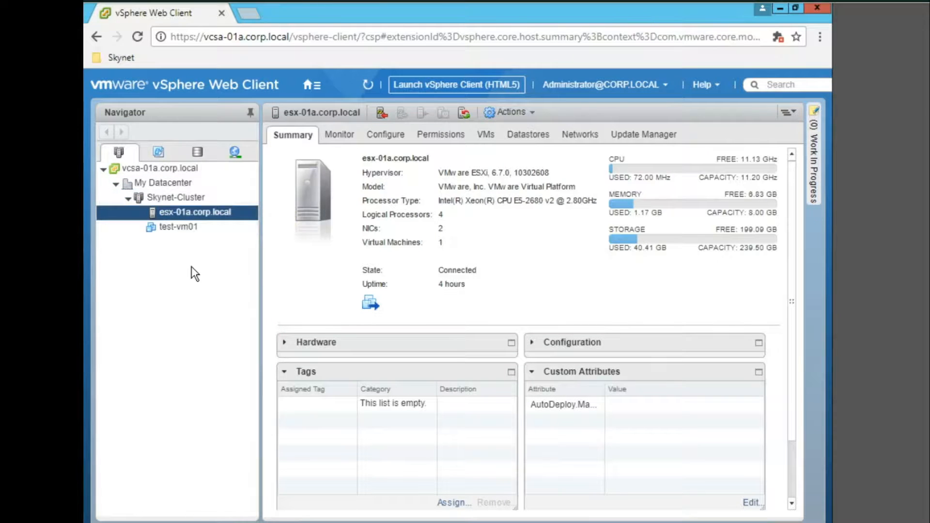
left_click(512, 134)
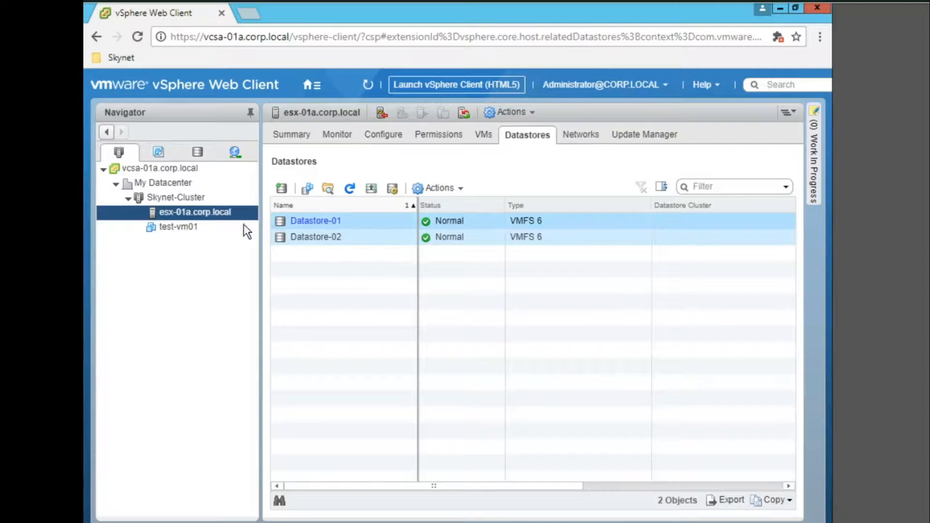
left_click(222, 224)
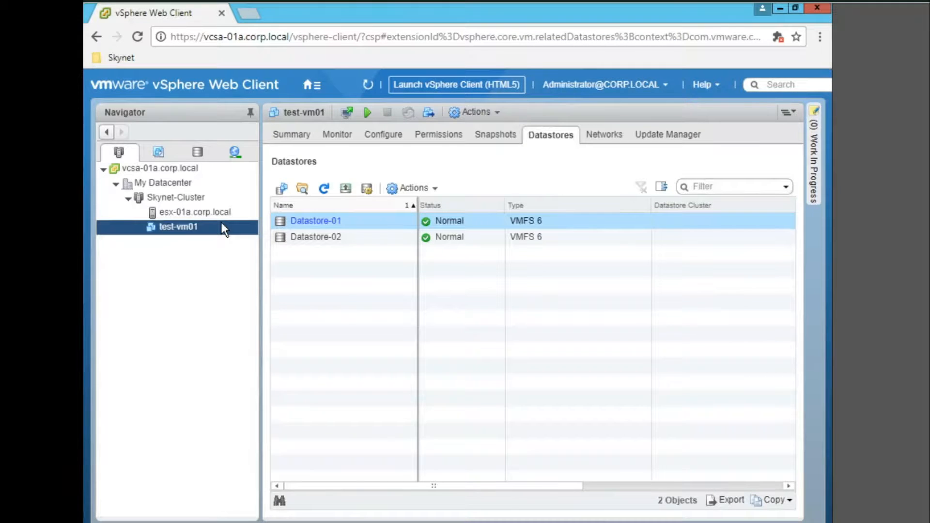
left_click(293, 140)
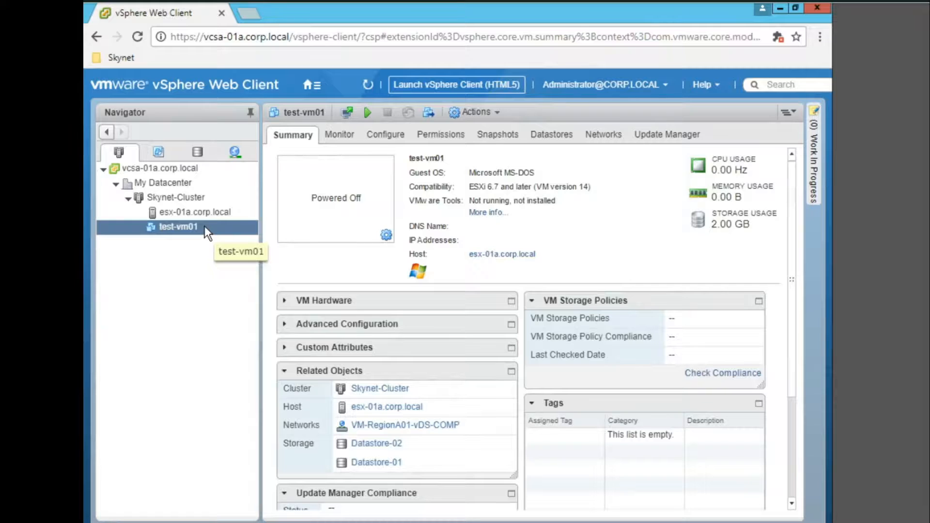
left_click(284, 372)
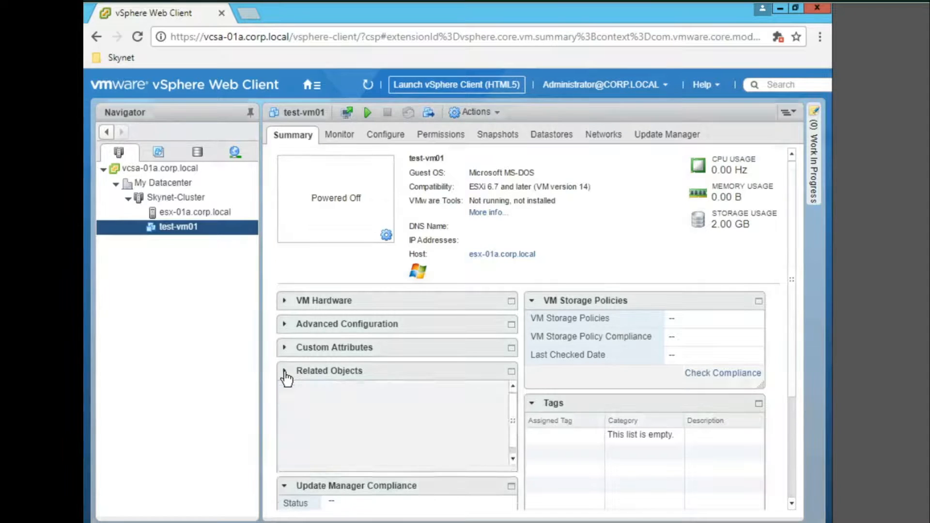
- Inspect the Hard disk 1 details in test-vm01's settings and close them without making changes
right_click(201, 226)
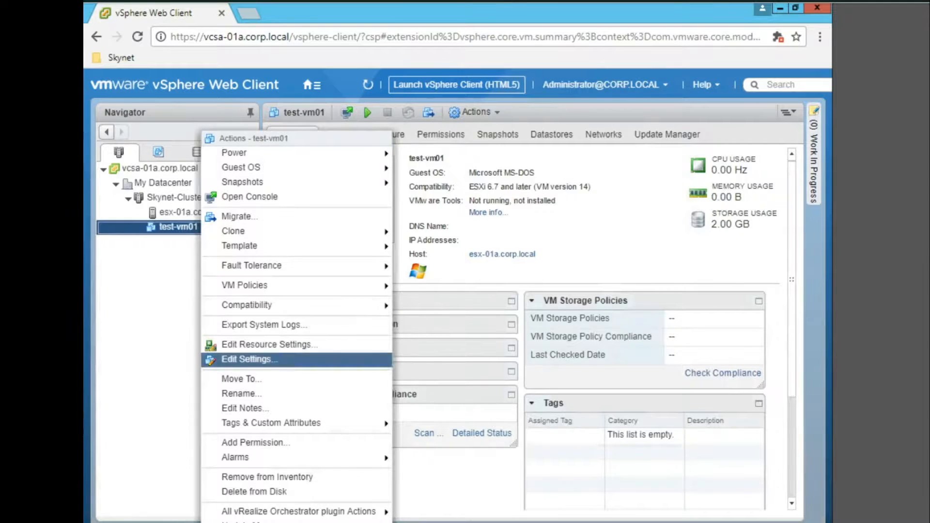
left_click(295, 361)
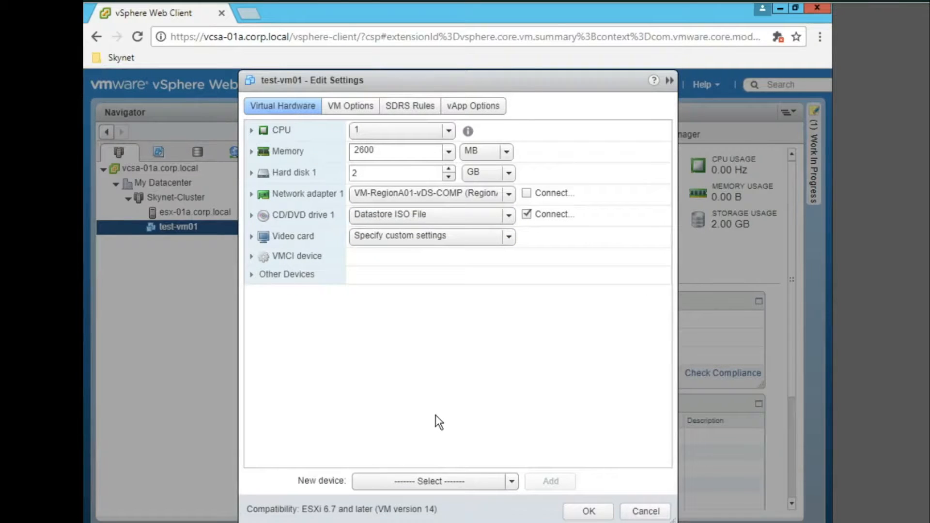
left_click(252, 174)
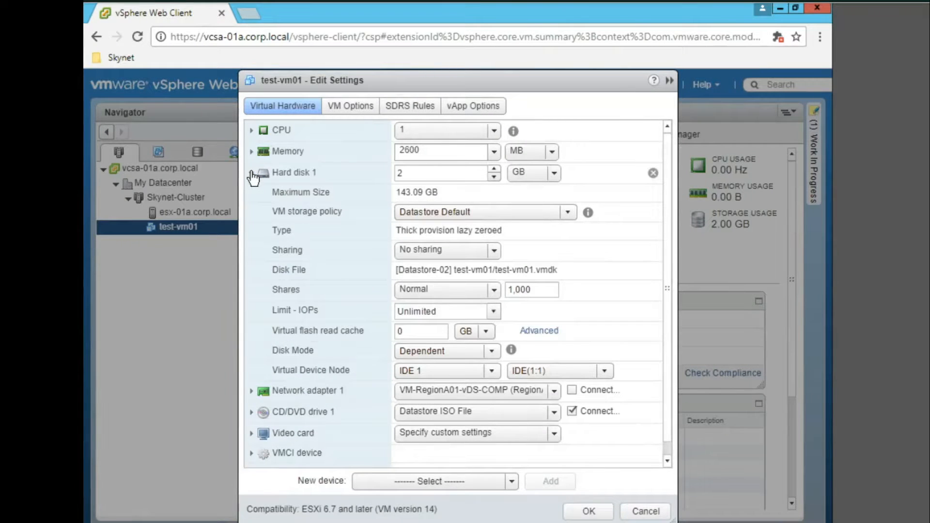
left_click(645, 512)
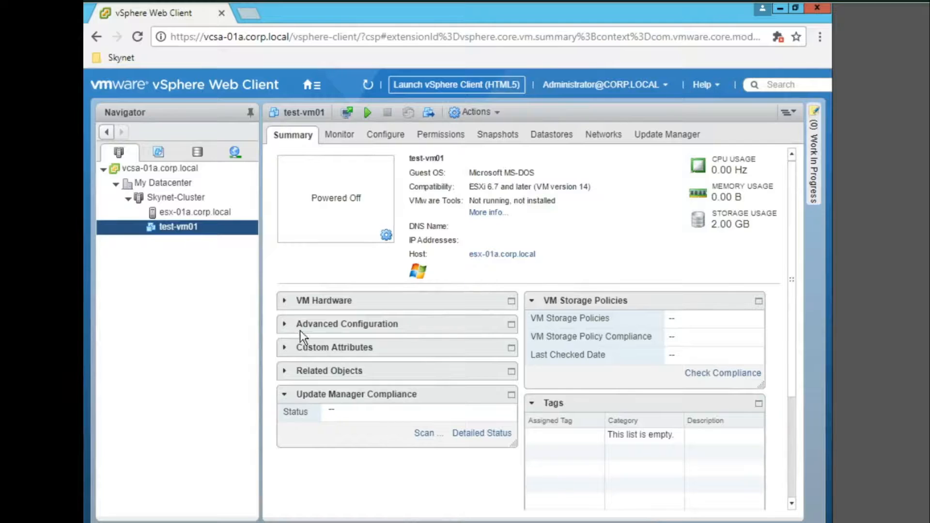
- Browse the test-vm01 folder on Datastore-02 and widen the Name column to show full file names
left_click(192, 153)
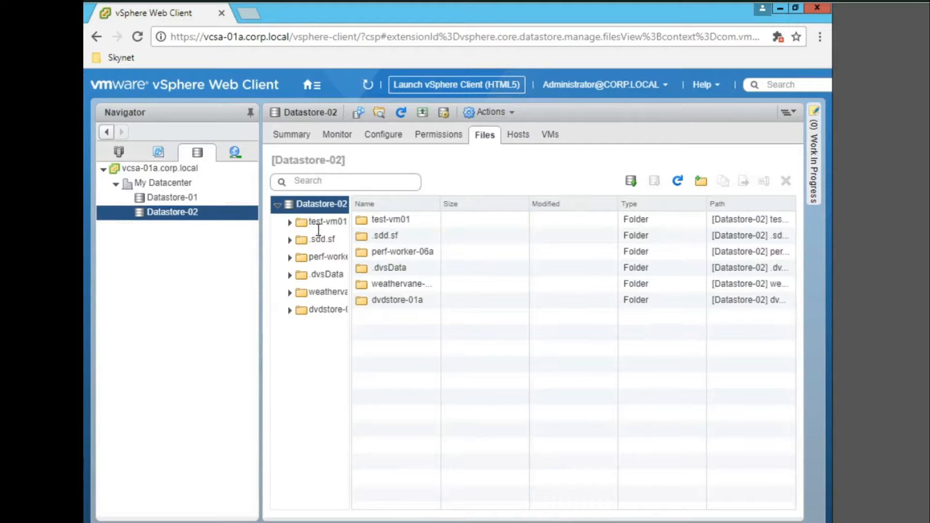
left_click(321, 224)
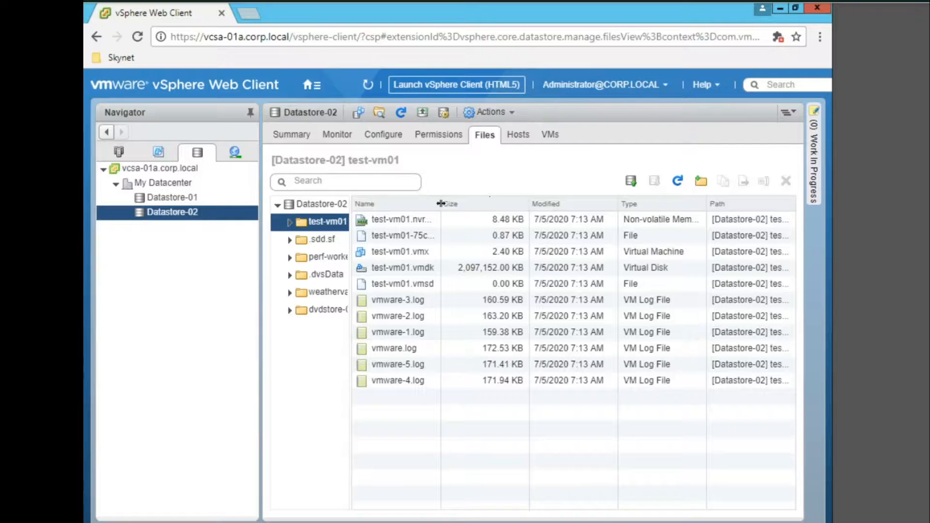
left_click_drag(441, 203, 510, 199)
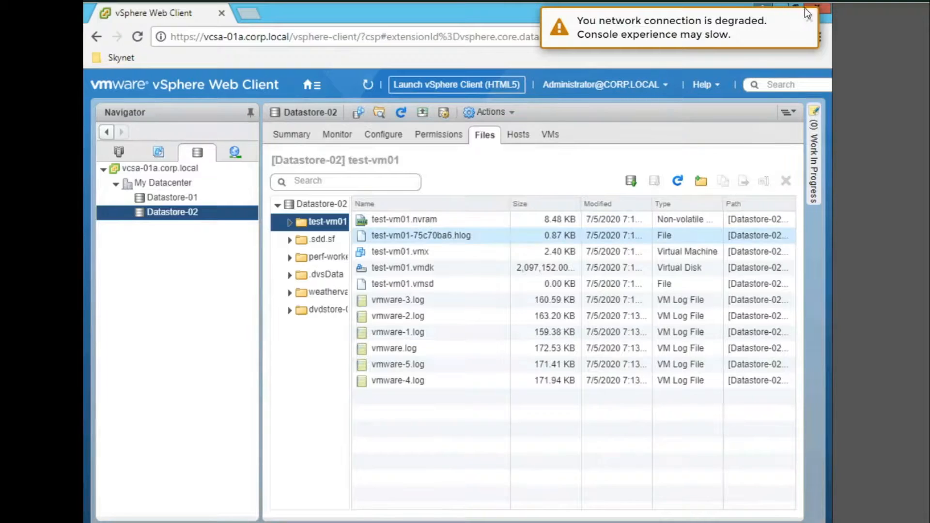
- Examine test-vm01's .nvram, .hlog, .vmx, .vmdk and .vmsd files one after another
left_click(442, 222)
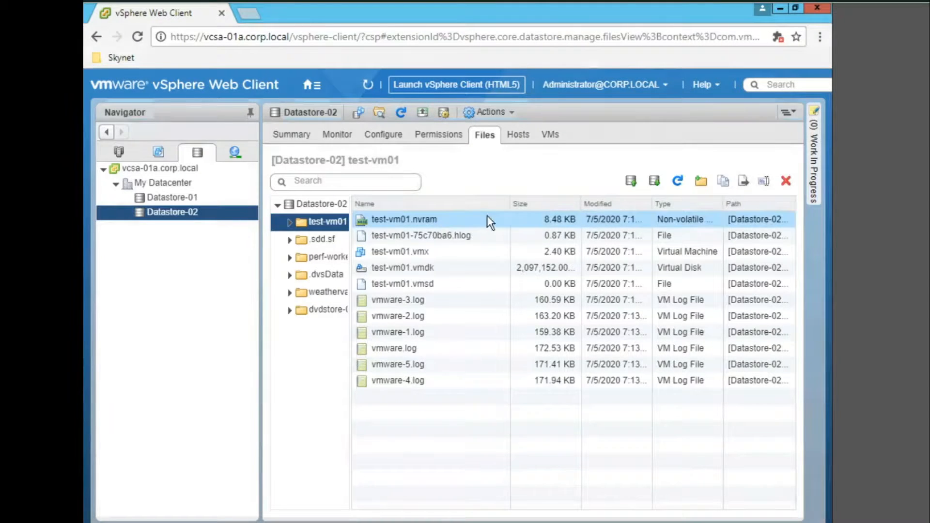
left_click(476, 239)
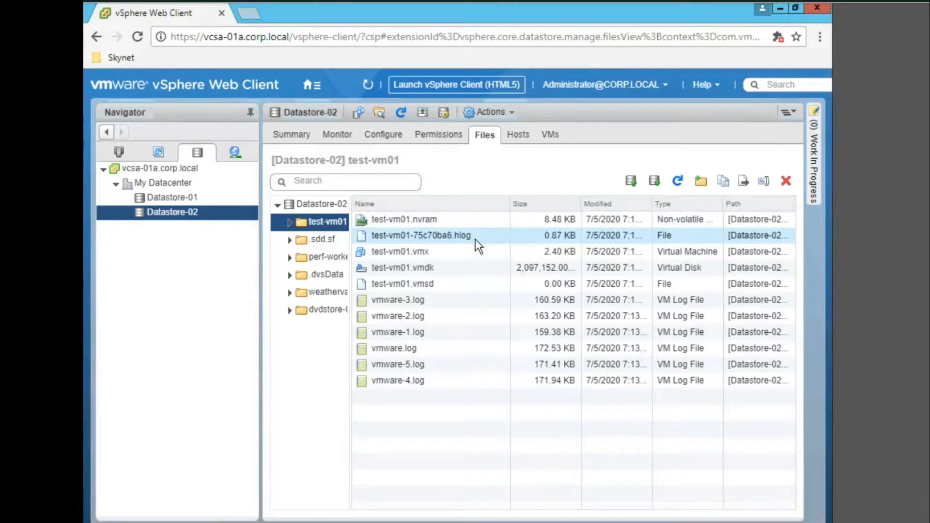
left_click(447, 258)
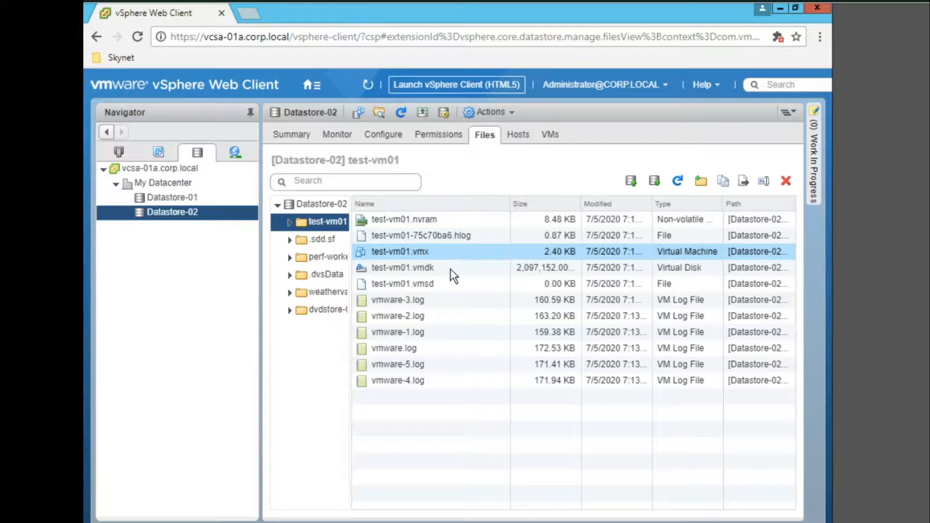
left_click(451, 269)
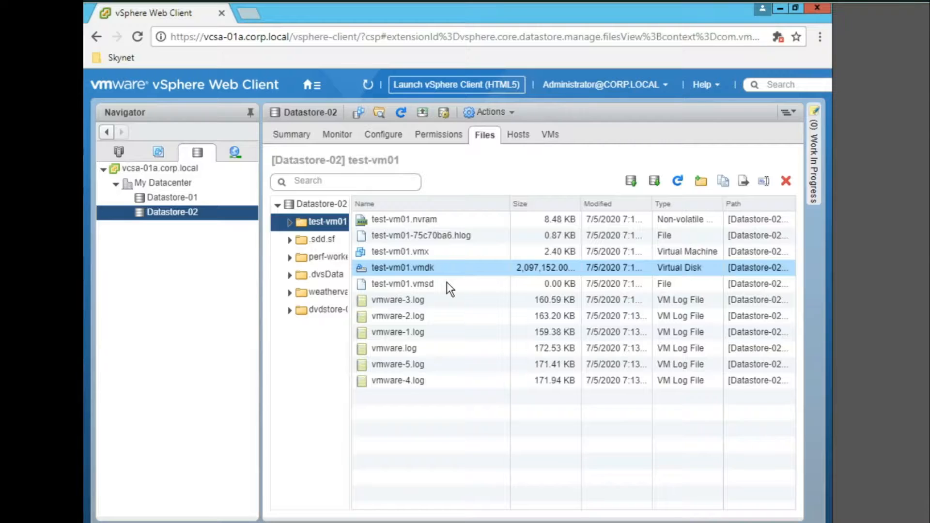
left_click(448, 282)
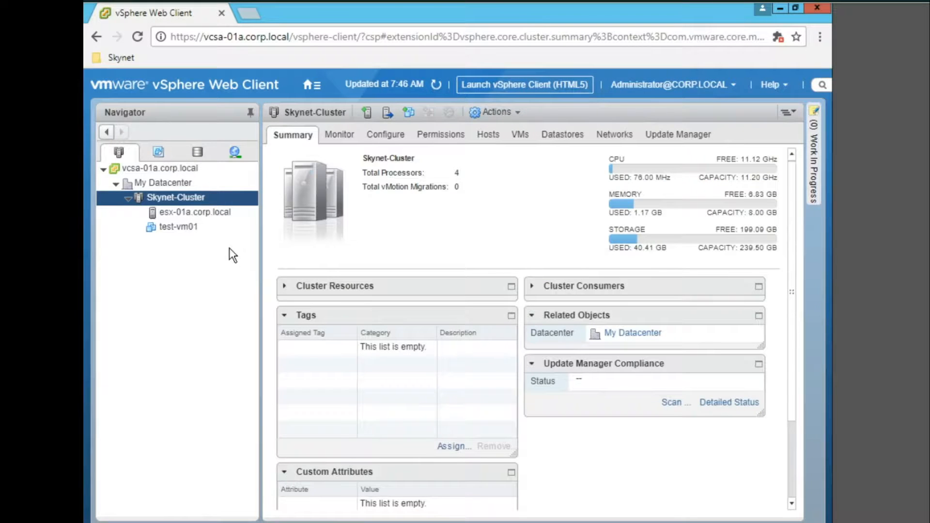
- Start creating a virtual machine on Skynet-Cluster with the "Create a new virtual machine" creation type
right_click(197, 199)
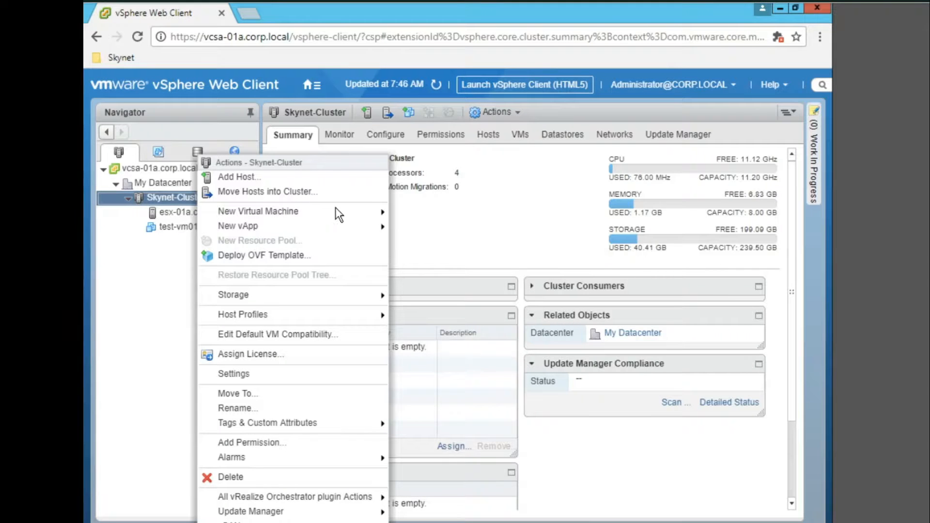
mouse_move(342, 209)
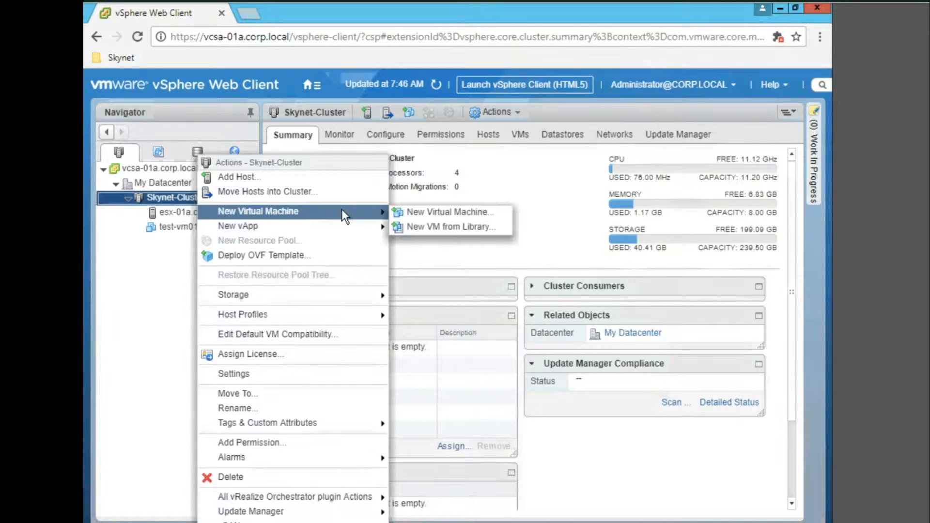
left_click(401, 210)
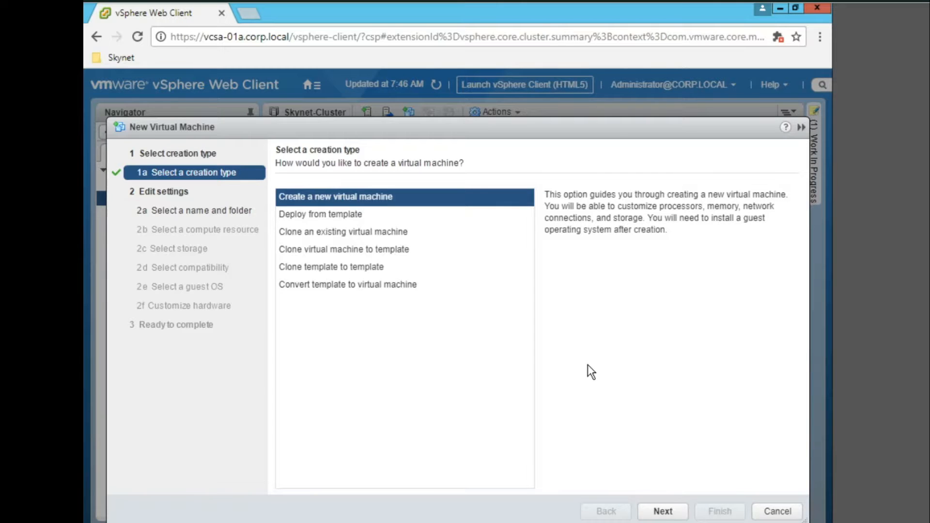
left_click(675, 509)
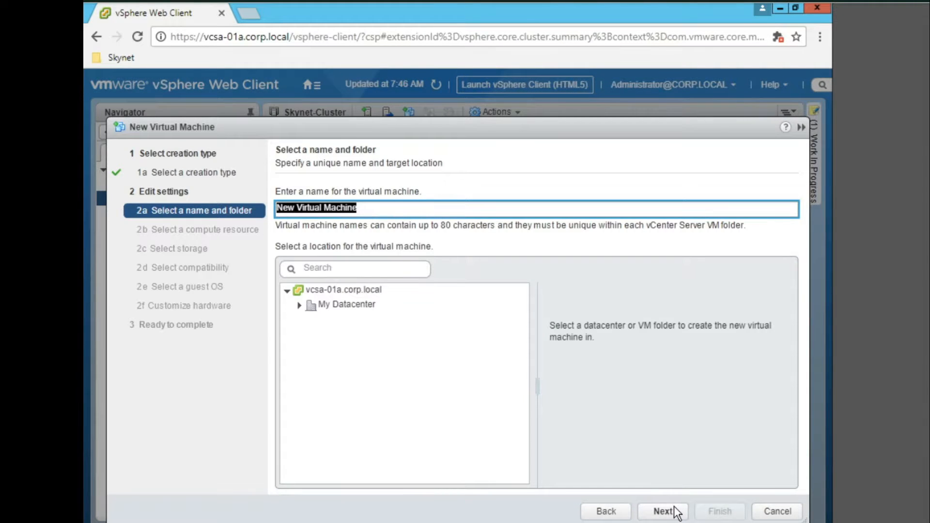
- Name the virtual machine Test-vm02 and place it in the Development folder of My Datacenter
type("Test-vm02")
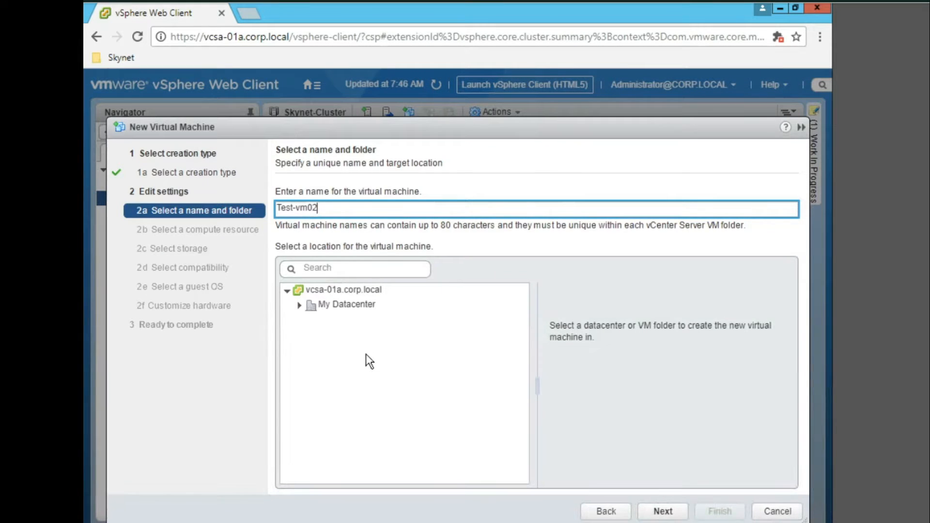
left_click(300, 309)
left_click(298, 307)
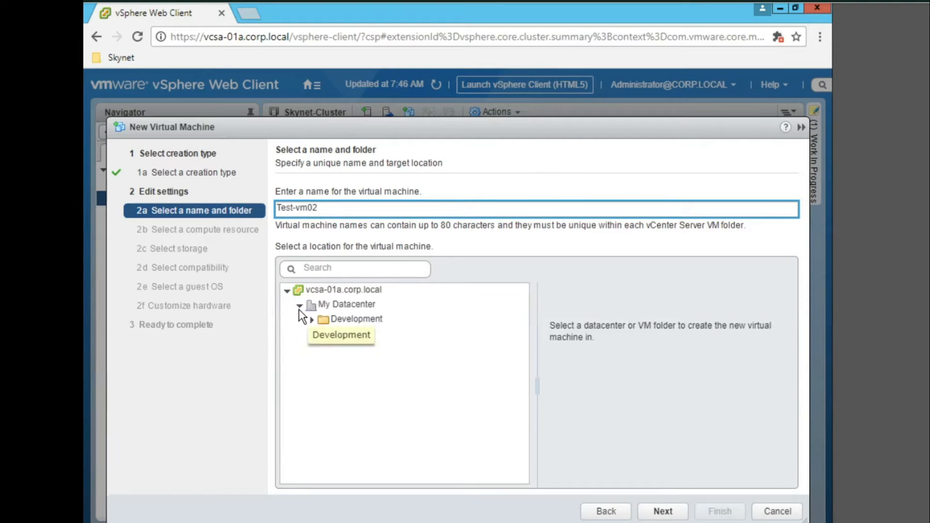
left_click(309, 320)
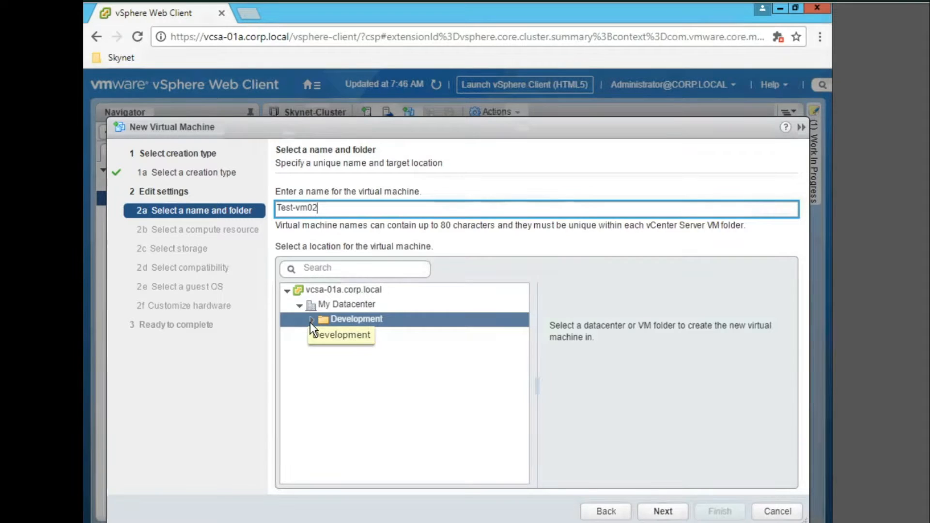
left_click(311, 321)
left_click(381, 316)
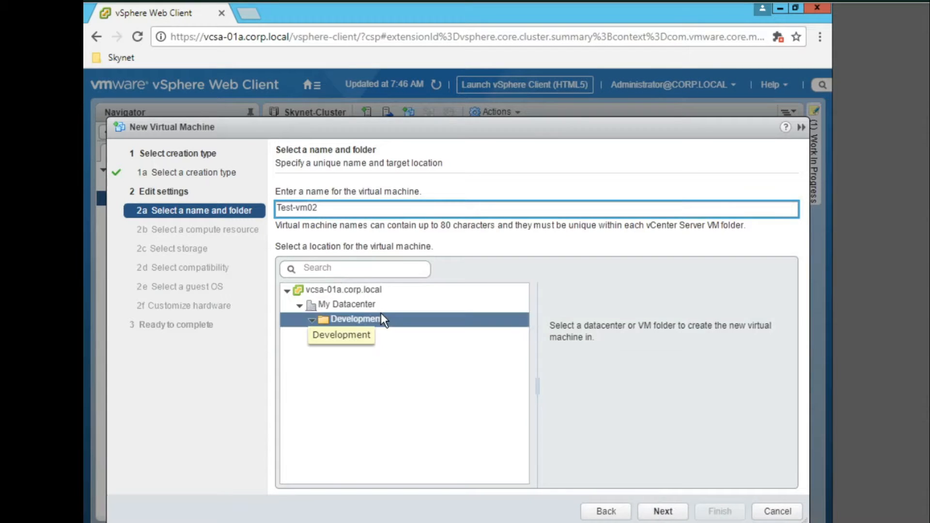
left_click(671, 515)
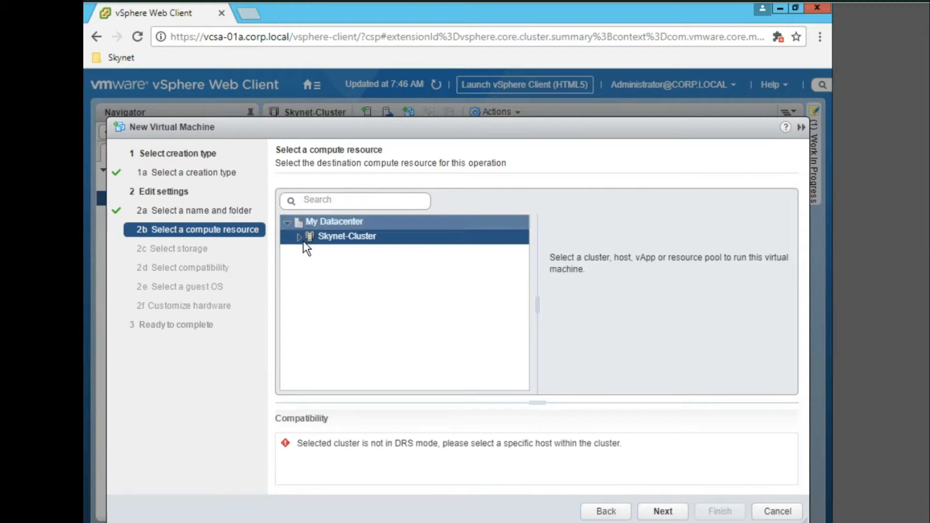
- Choose host esx-01a.corp.local in Skynet-Cluster as the compute resource and Datastore-02 as the storage
left_click(298, 239)
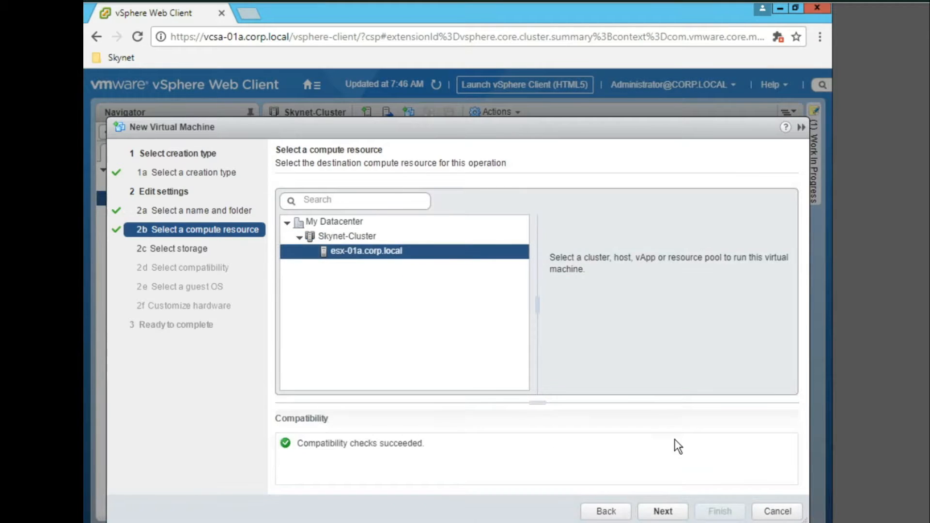
left_click(671, 515)
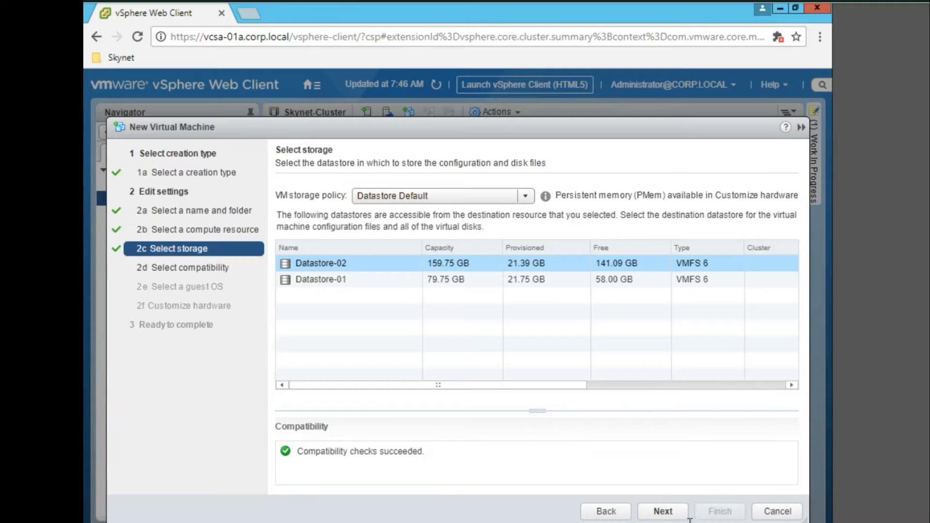
left_click(664, 512)
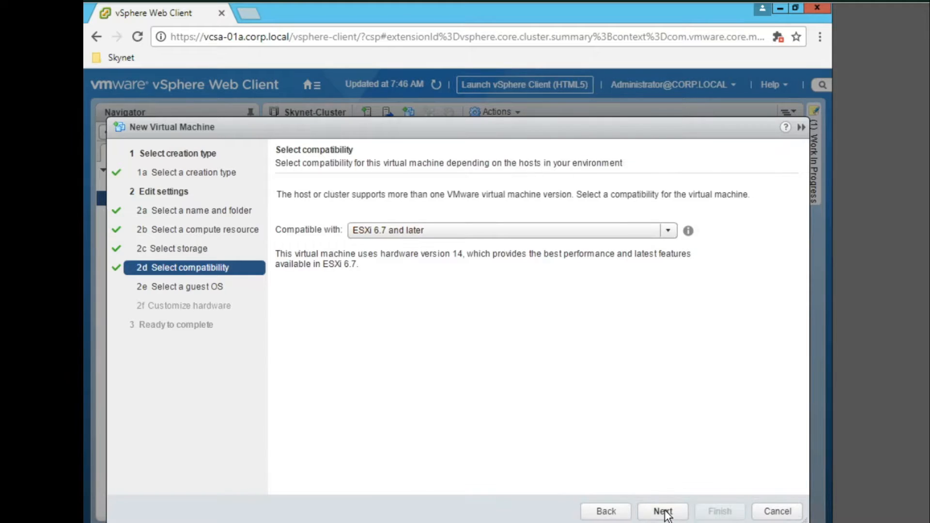
- Review the compatibility choices and accept ESXi 6.7 and later for the virtual machine
left_click(669, 232)
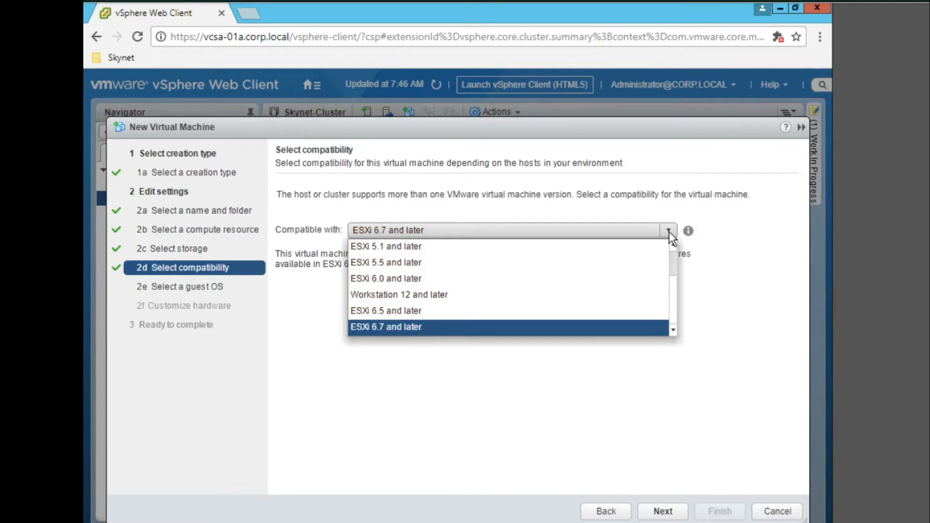
left_click(696, 408)
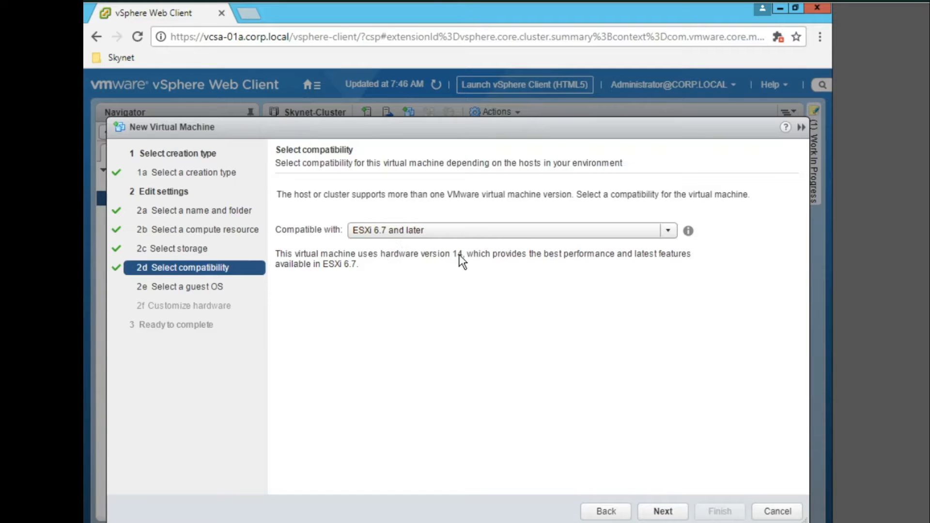
left_click(663, 512)
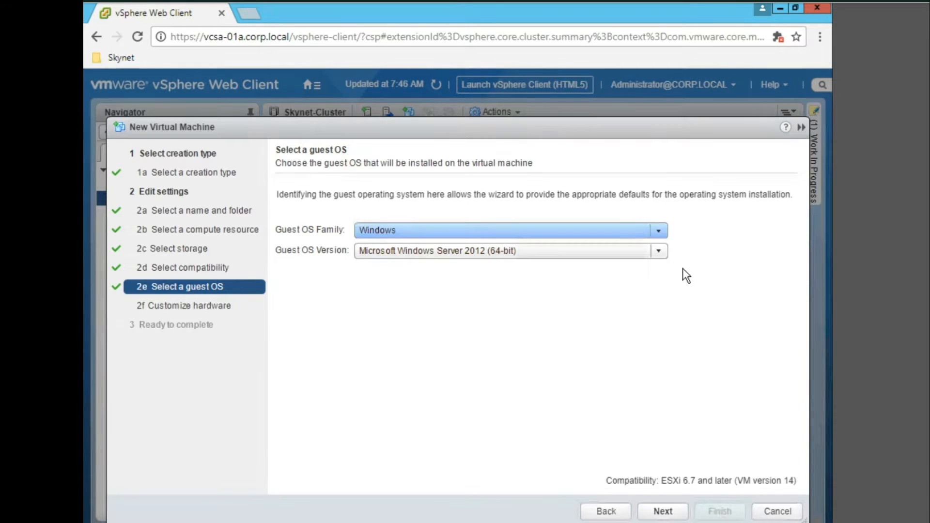
- Examine the Windows guest OS versions and the guest OS families on offer for the virtual machine
left_click(658, 252)
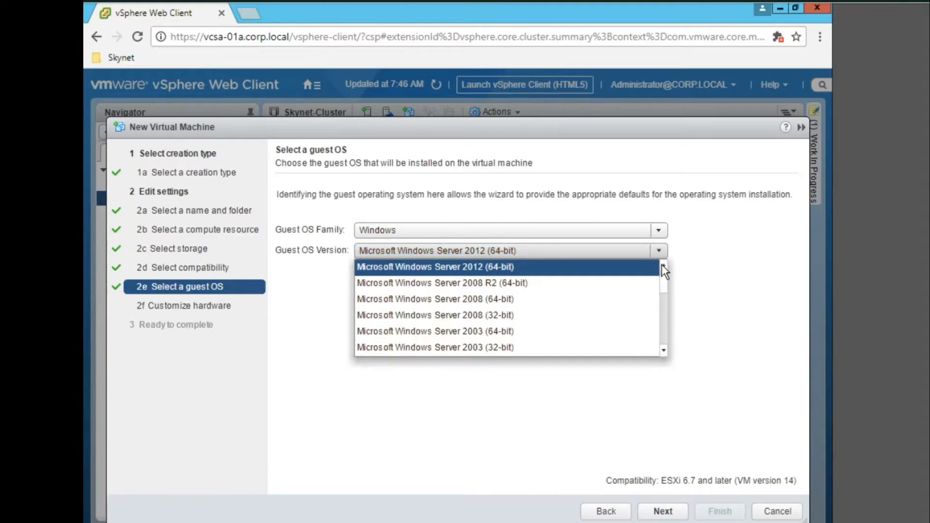
left_click(664, 266)
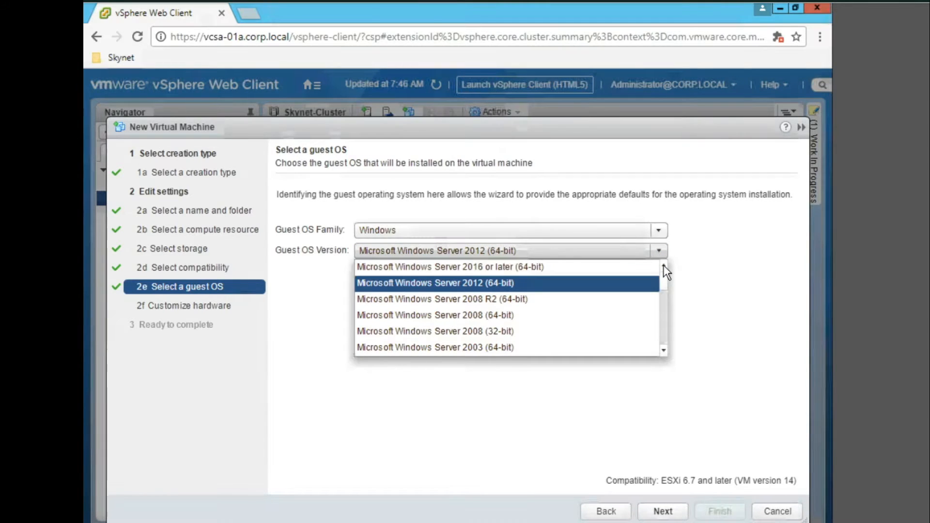
left_click(664, 352)
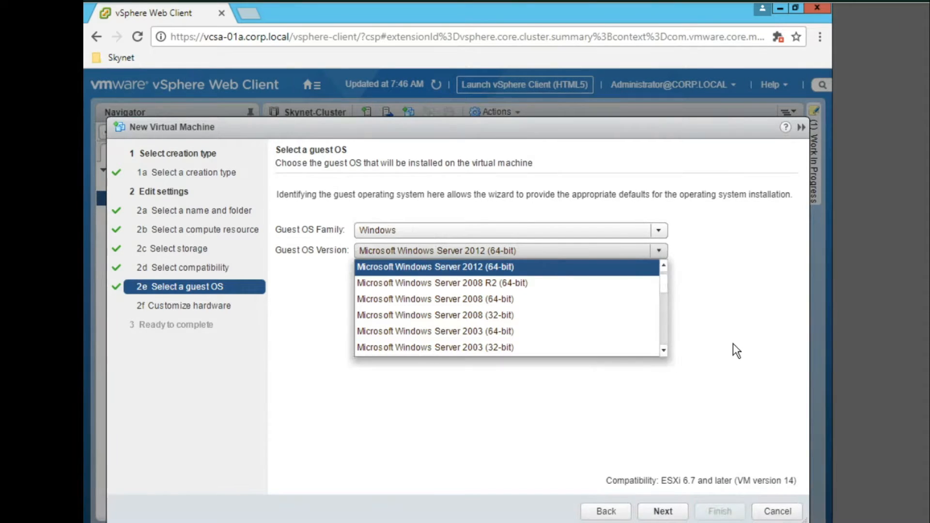
left_click(659, 227)
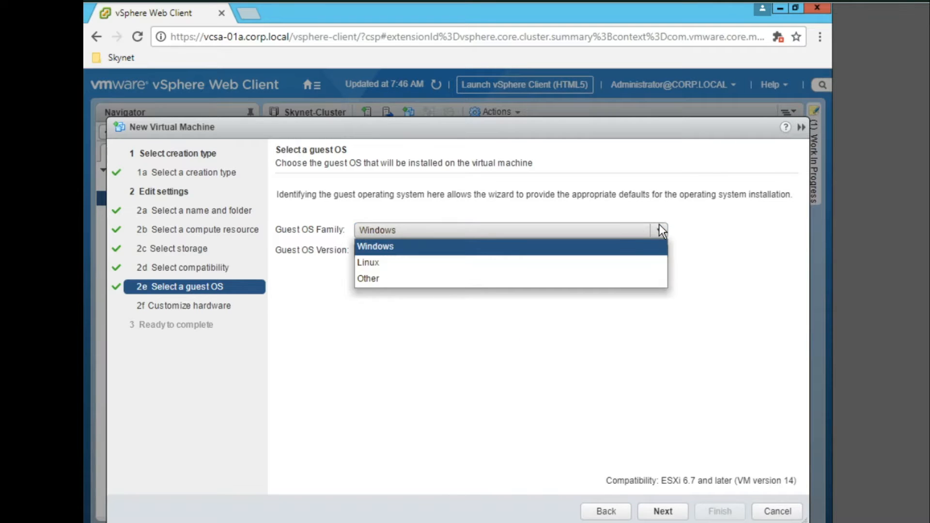
left_click(629, 254)
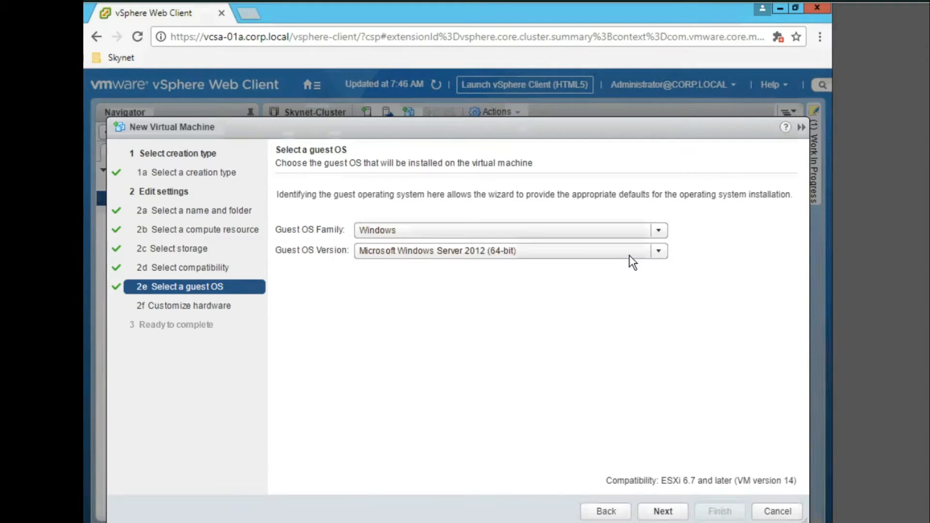
- Switch the guest OS family to Linux and browse the Linux versions on offer
left_click(643, 227)
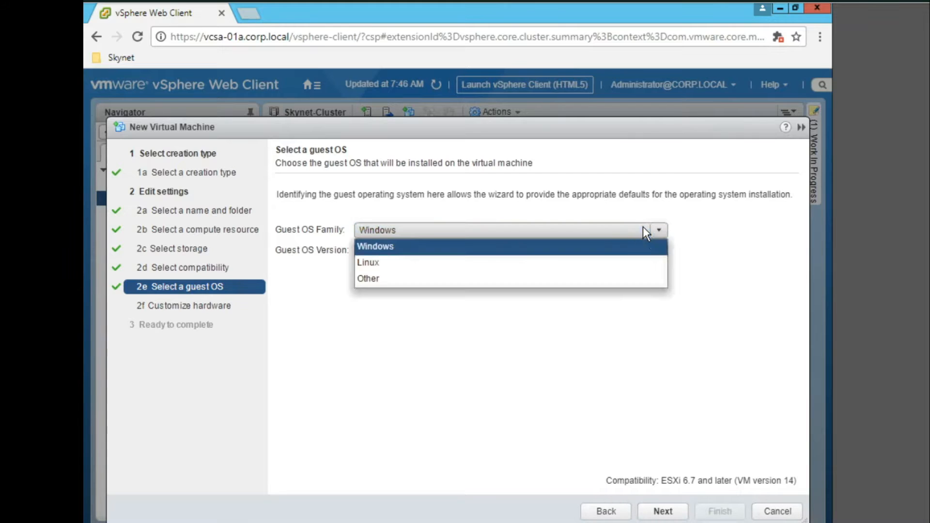
left_click(592, 263)
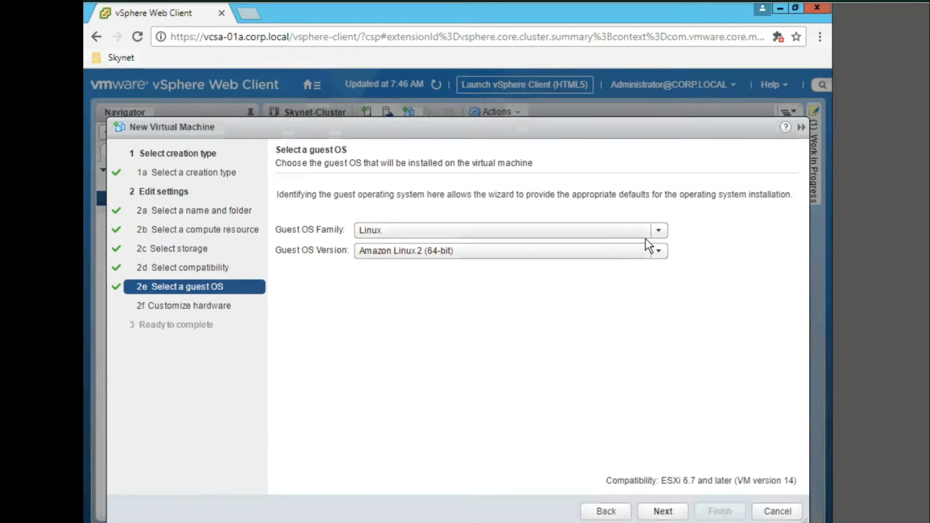
left_click(661, 250)
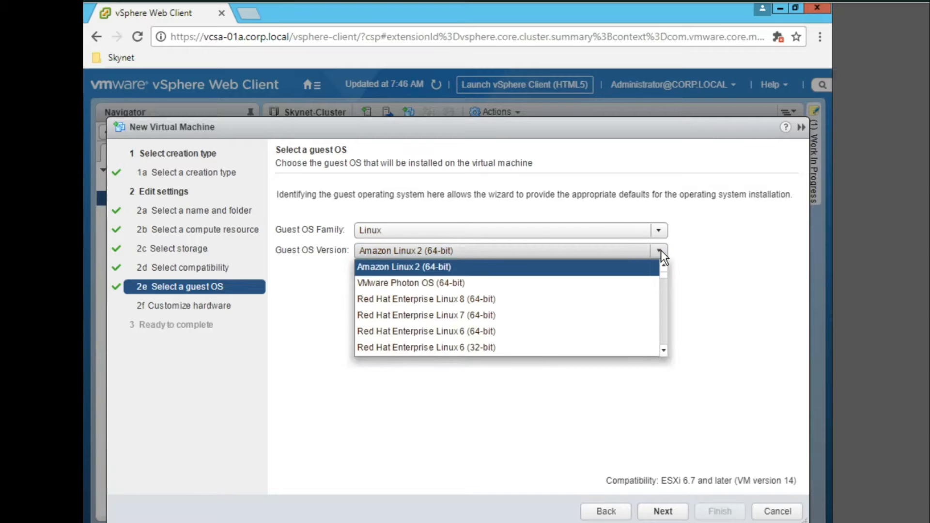
left_click(665, 350)
left_click(666, 350)
left_click(665, 350)
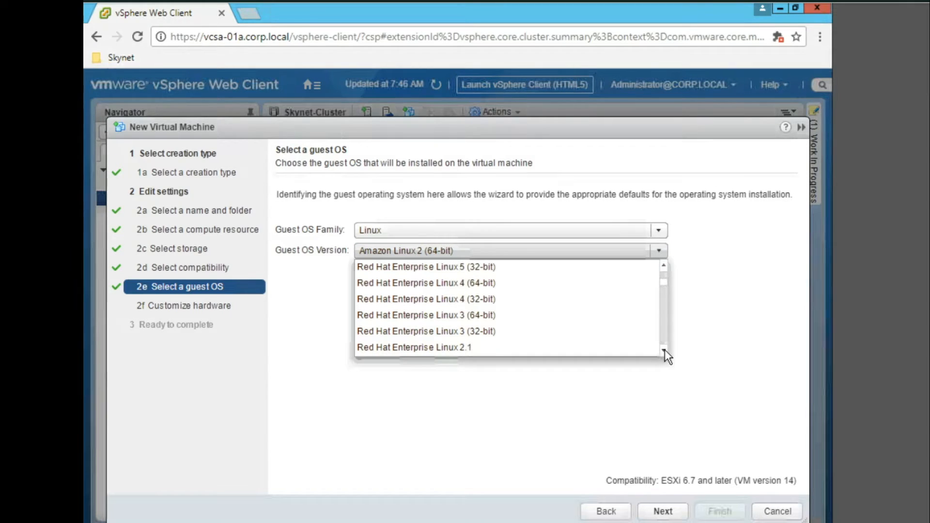
left_click(666, 349)
left_click(725, 306)
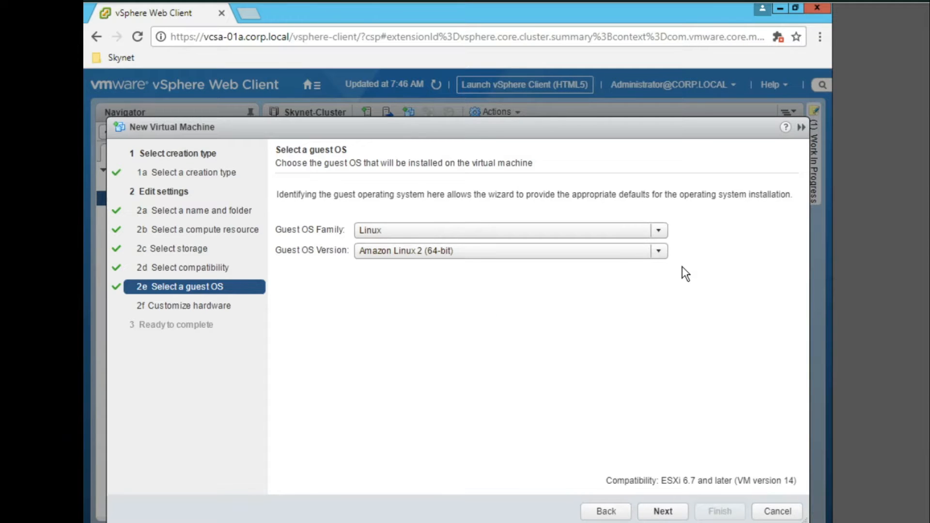
- Switch the guest OS family to Other and browse the versions it offers
left_click(652, 231)
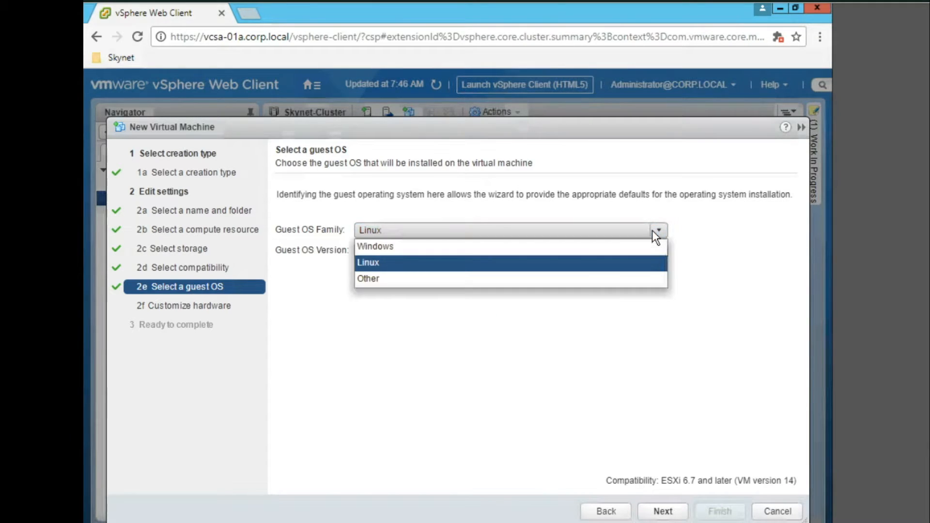
left_click(601, 280)
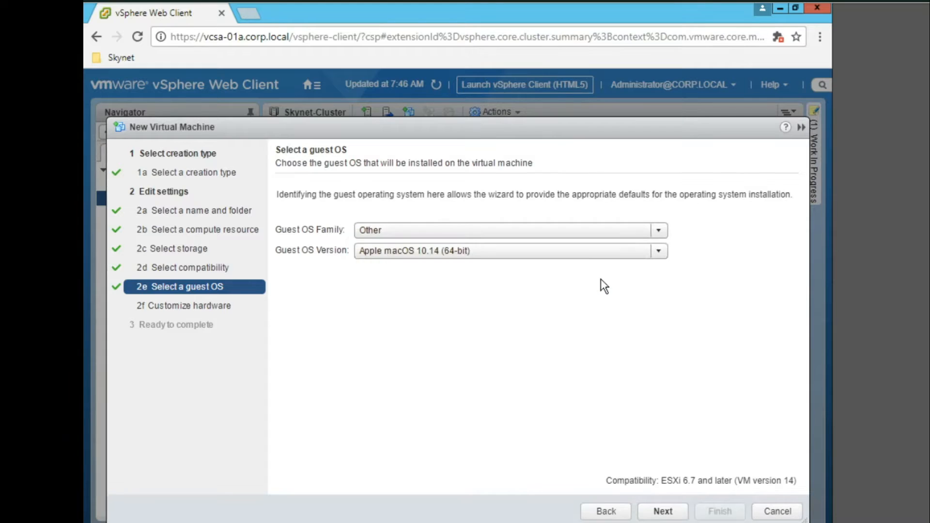
left_click(662, 256)
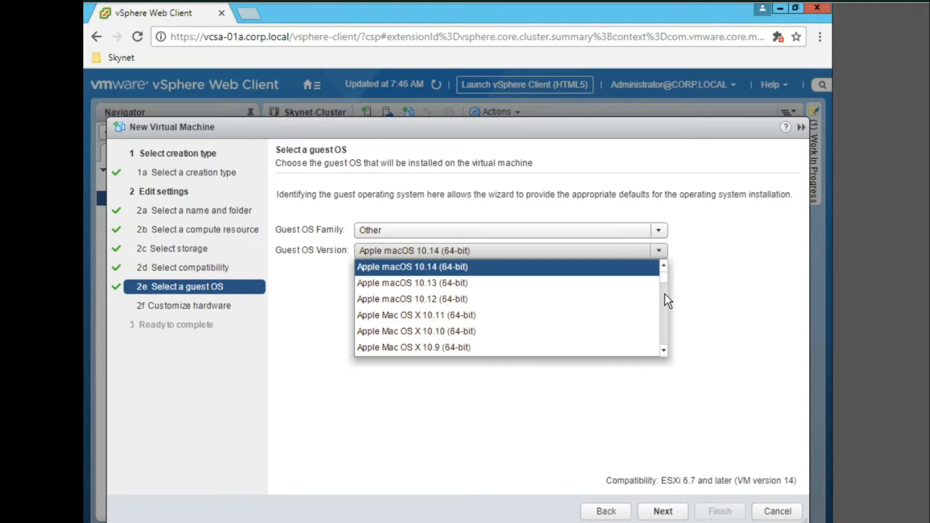
scroll(664, 294, "down", 2)
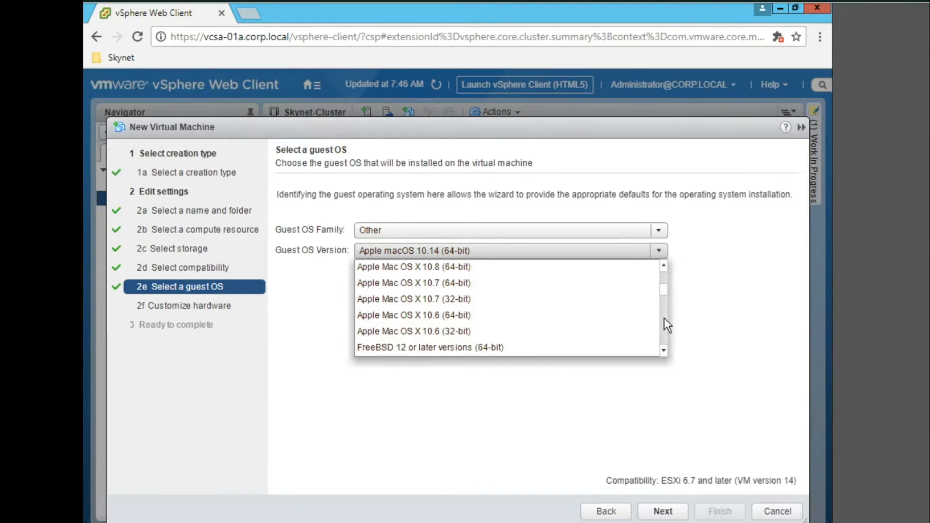
scroll(664, 320, "down", 2)
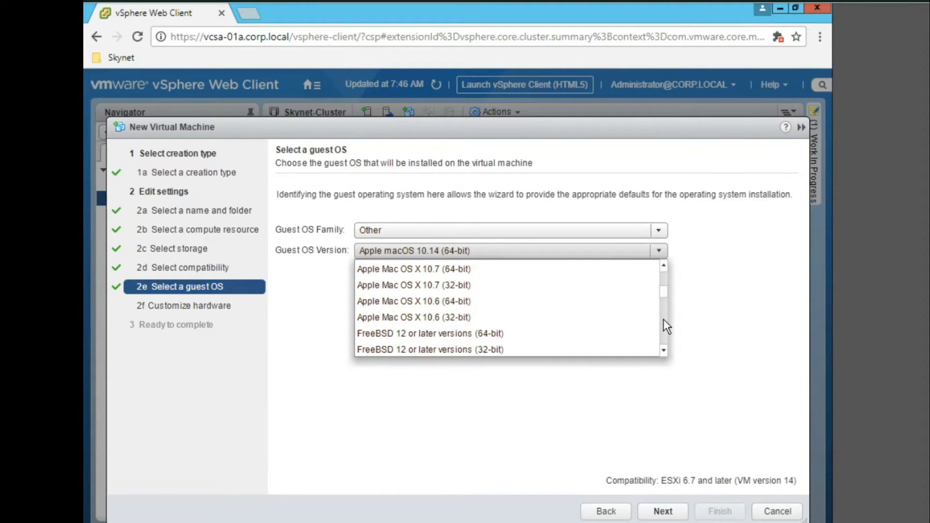
left_click(725, 341)
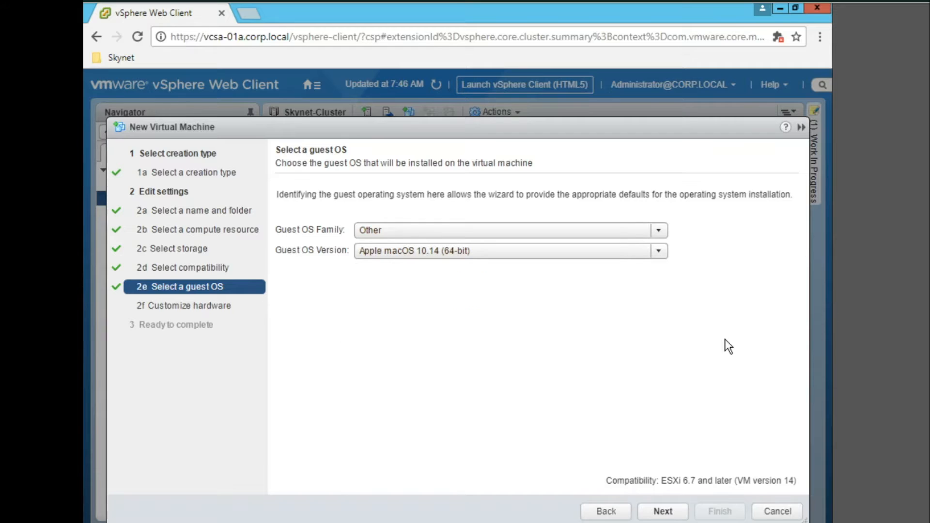
- Set the guest OS family to Windows with Microsoft Windows Server 2016 or later (64-bit), and proceed to the hardware settings
left_click(661, 227)
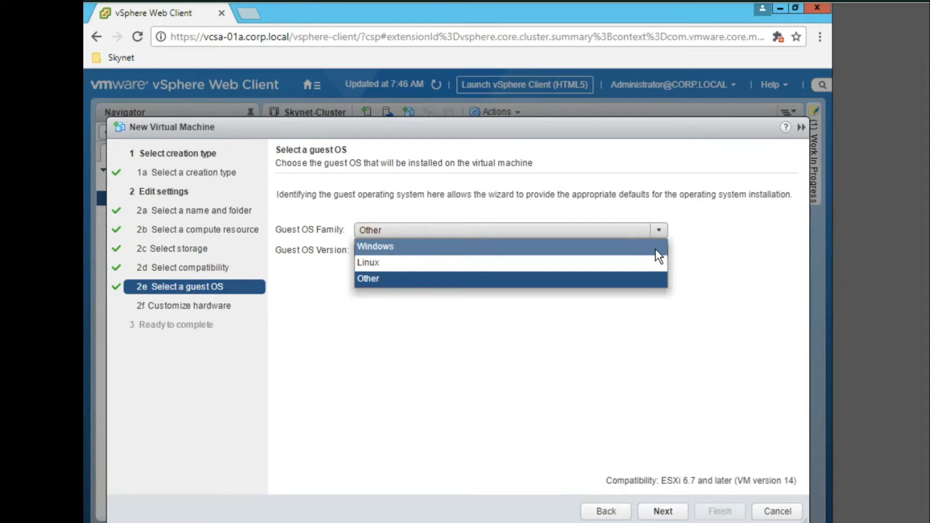
left_click(656, 249)
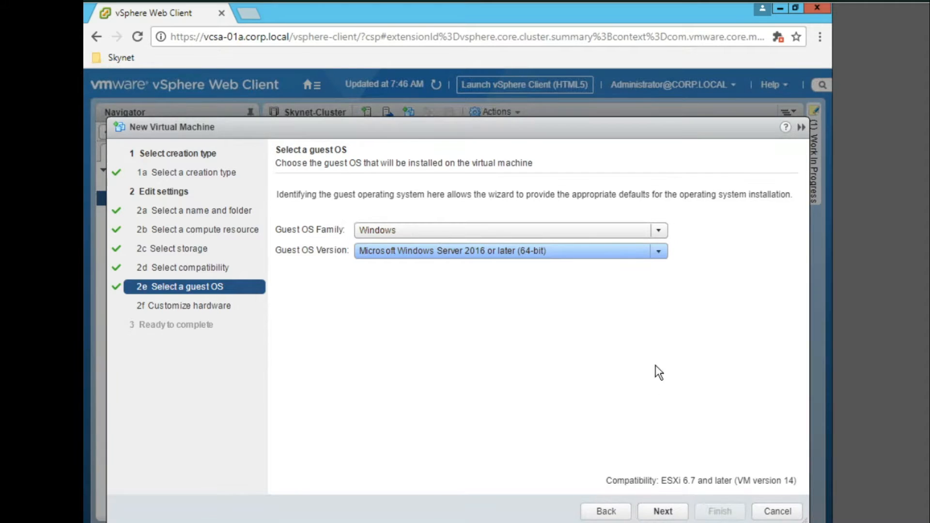
left_click(669, 513)
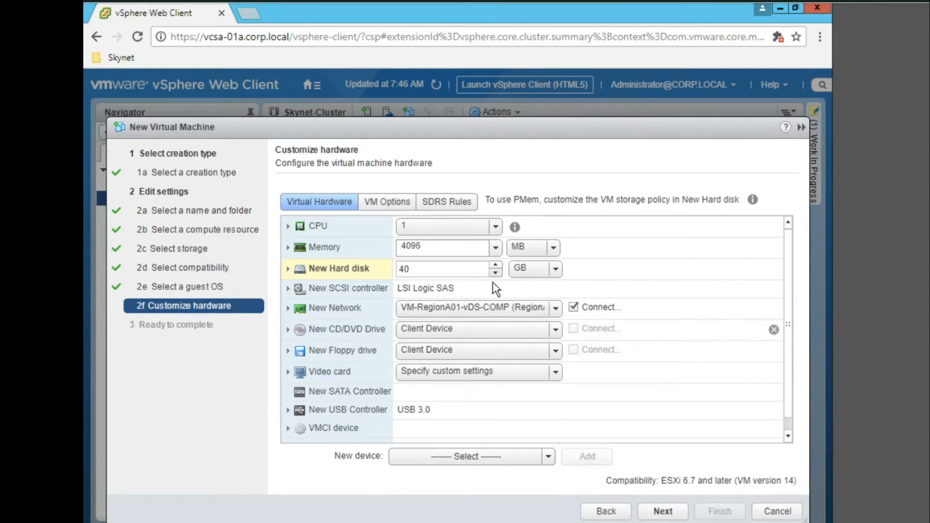
- Disable the Connect option for the new network adapter and inspect the new hard disk's detailed settings, including disk provisioning
left_click(573, 306)
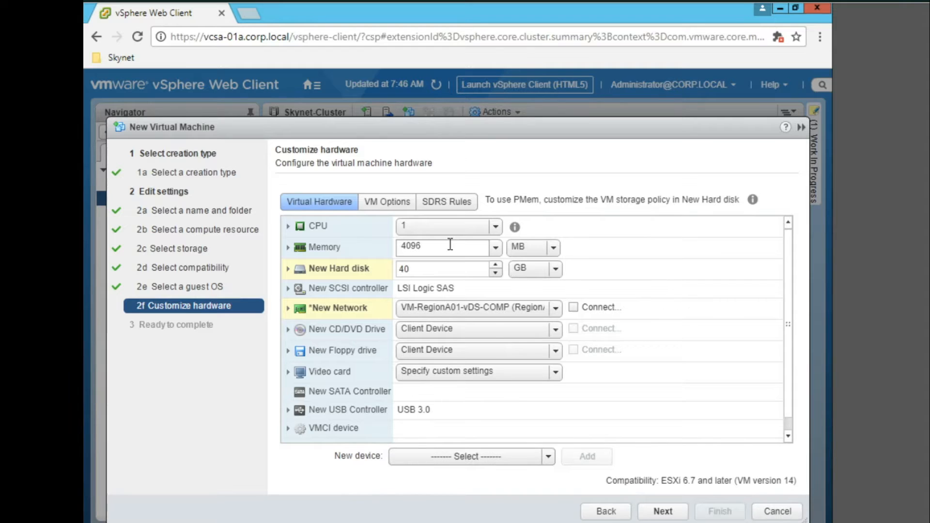
left_click(288, 273)
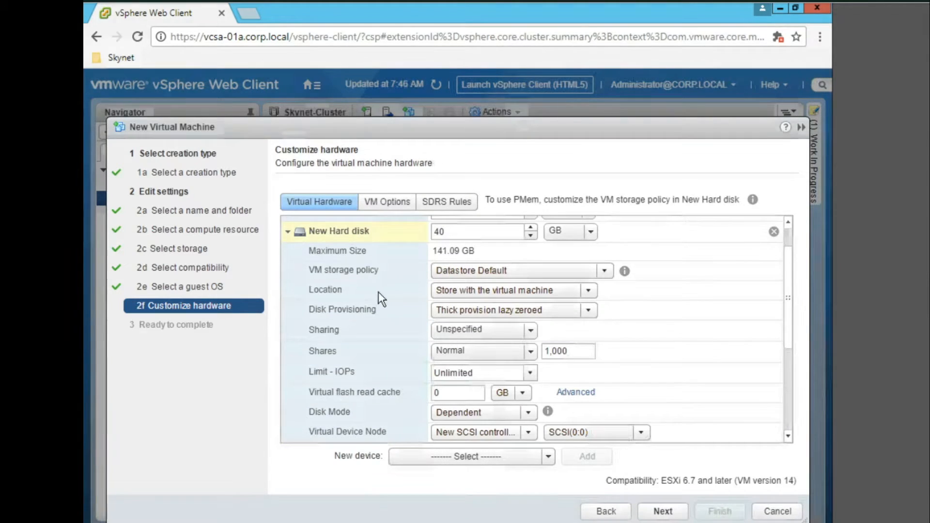
left_click(287, 233)
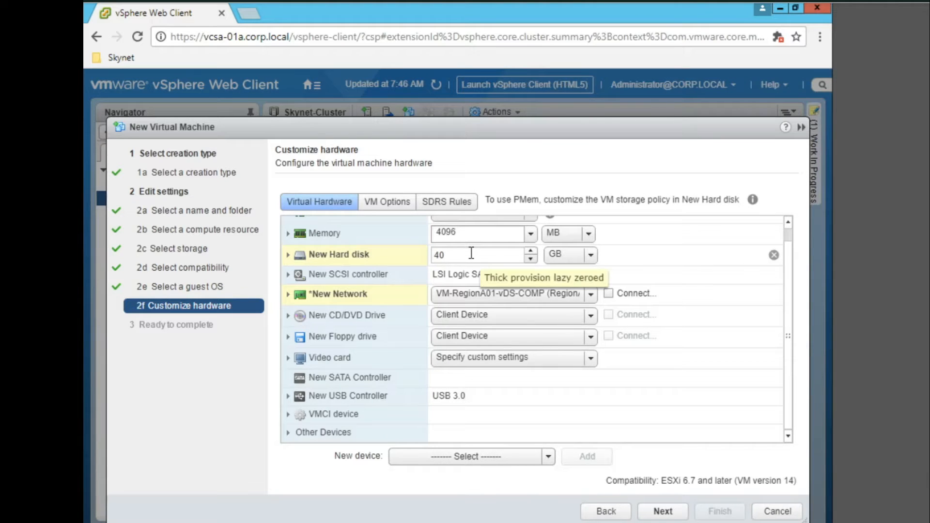
- Accept the customized hardware and finish creating the virtual machine
left_click(663, 512)
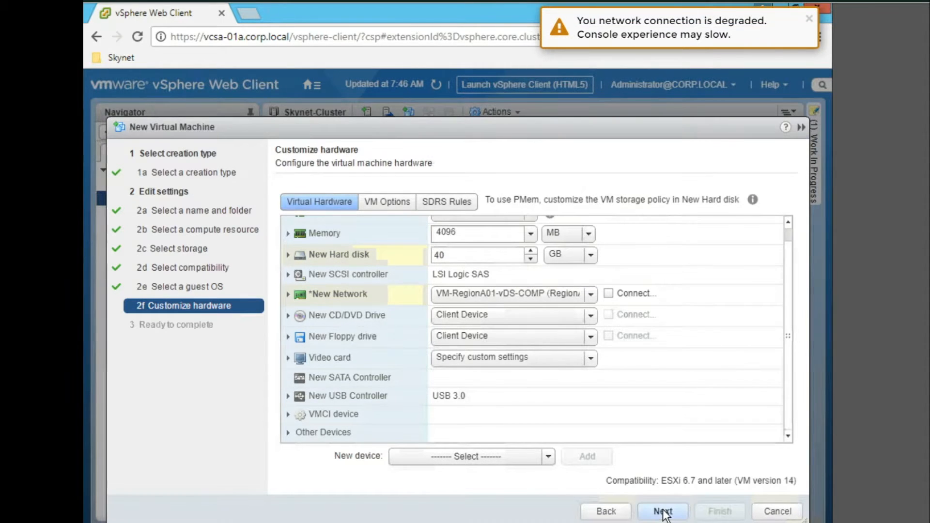
left_click(810, 15)
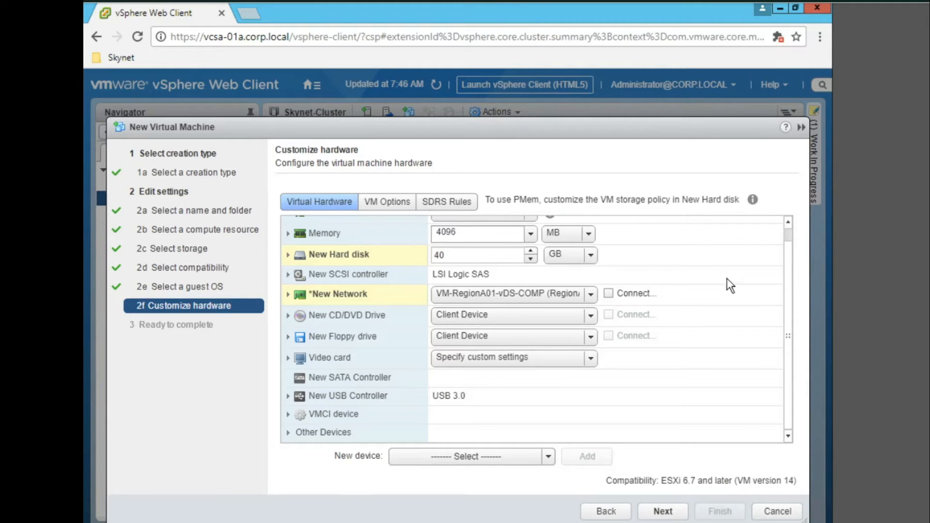
left_click(673, 516)
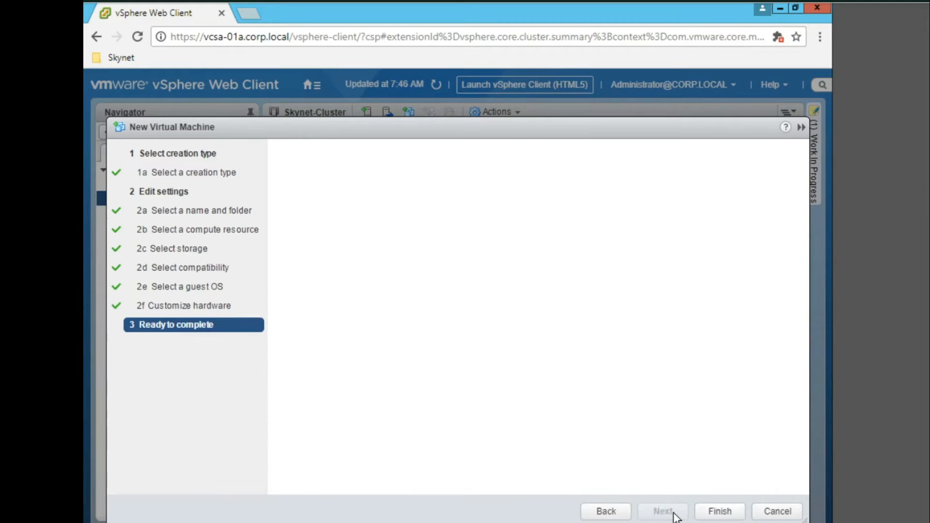
left_click(720, 512)
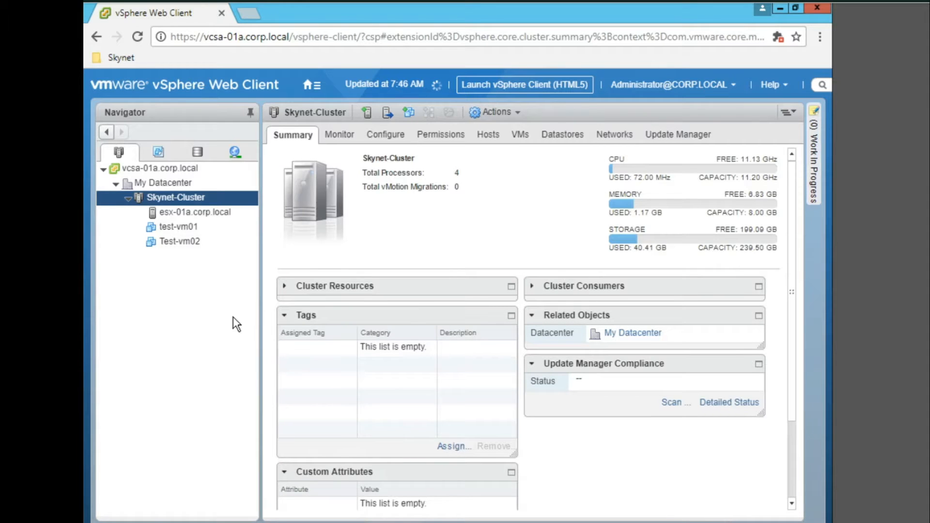
- Open Datastore-02 from Test-vm02's datastores and examine the files in the Test-vm02 folder
left_click(200, 243)
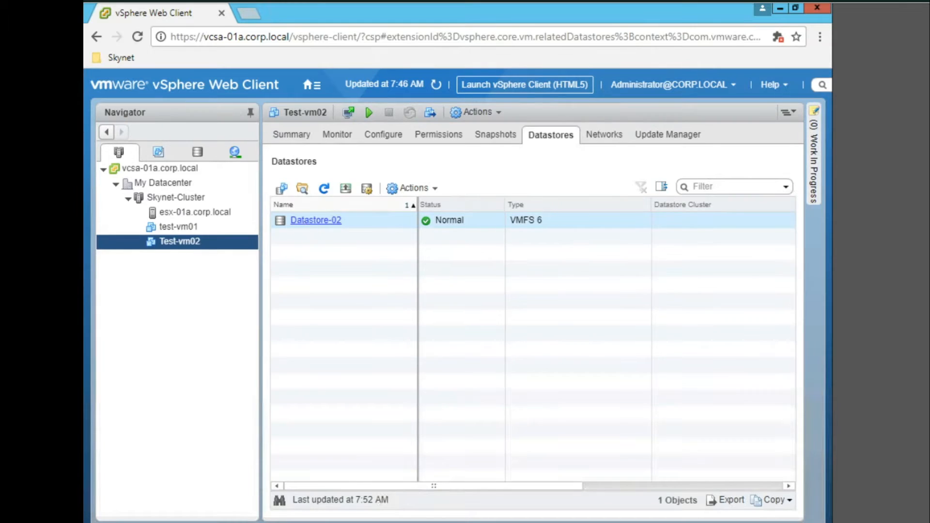
left_click(305, 221)
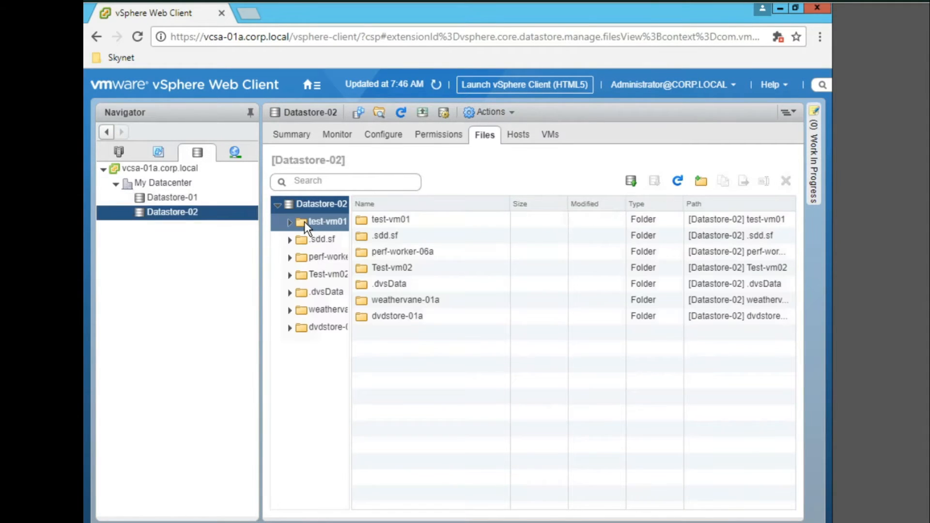
left_click(320, 271)
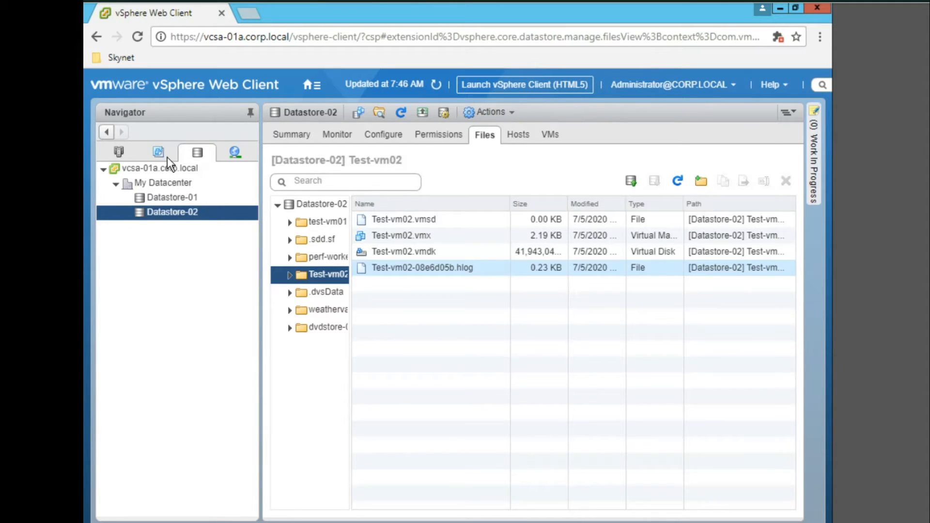
- Return to the hosts and clusters inventory and power on Test-vm02
left_click(129, 155)
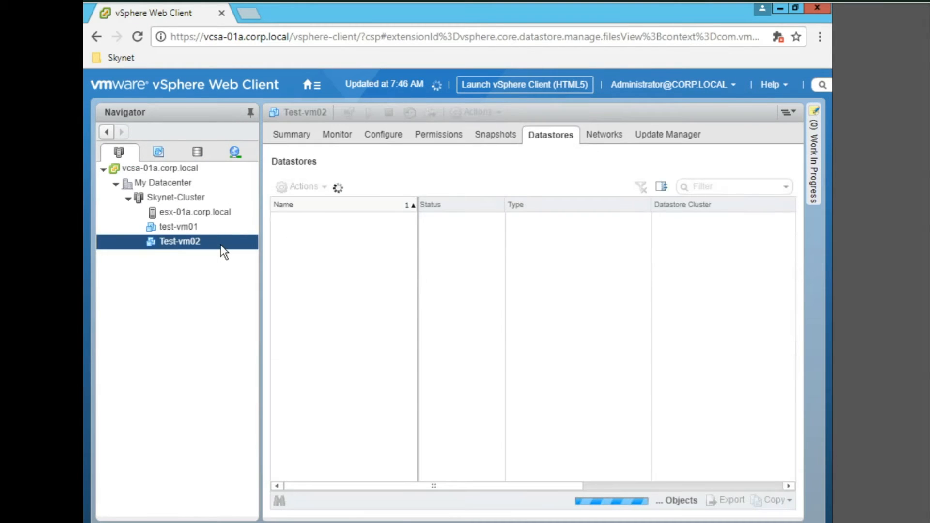
right_click(220, 245)
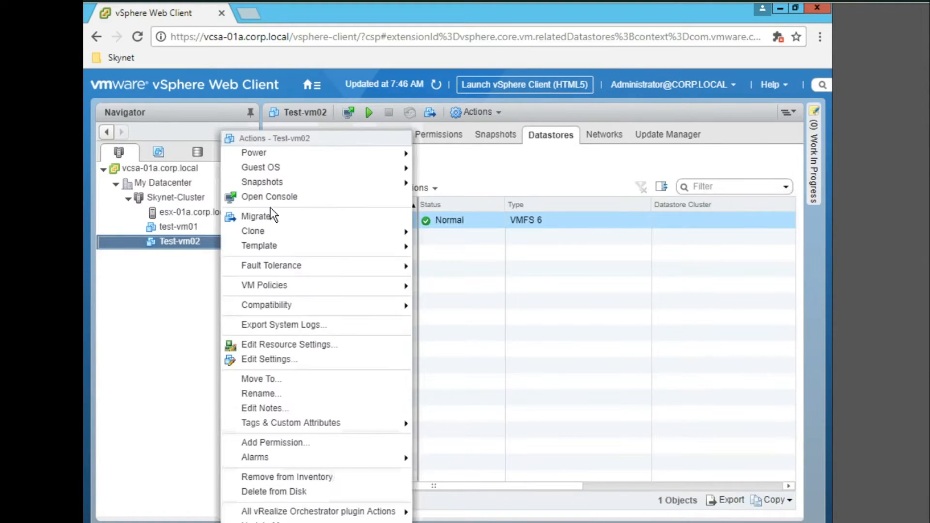
mouse_move(380, 152)
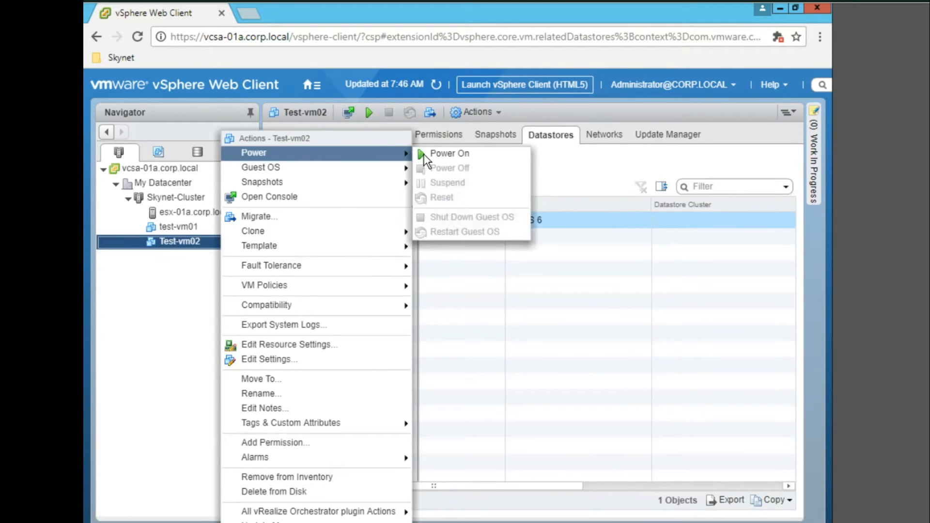
left_click(449, 155)
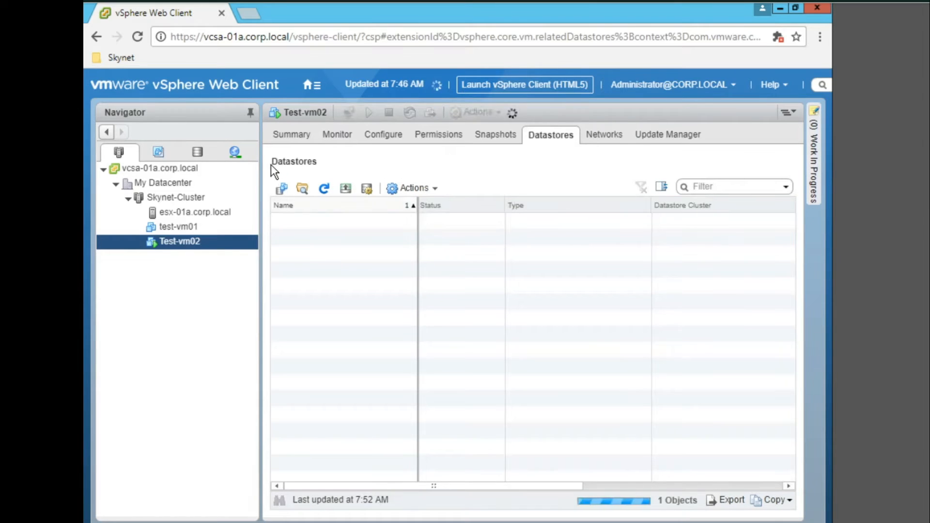
- Inspect the powered-on machine's files in Datastore-02's Test-vm02 folder, widening the name column, then return to the hosts and clusters inventory
left_click(196, 152)
left_click(201, 210)
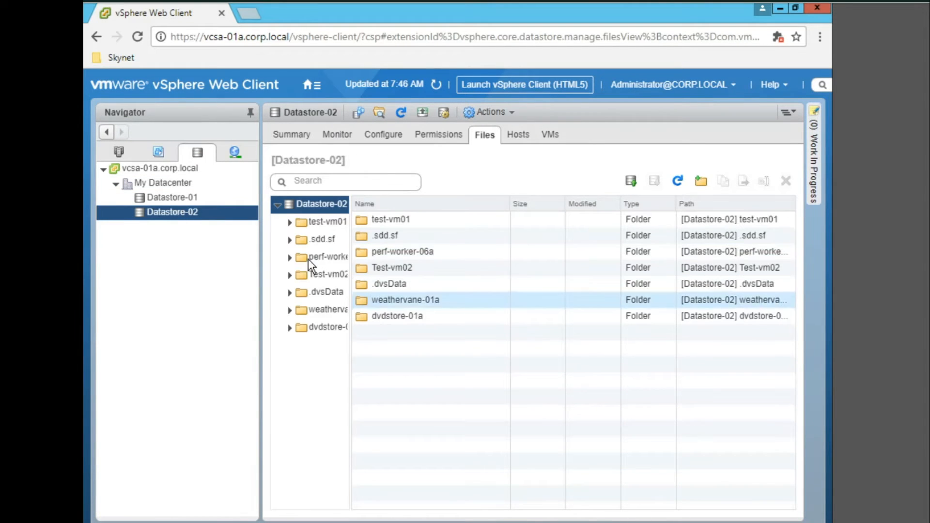
left_click(322, 274)
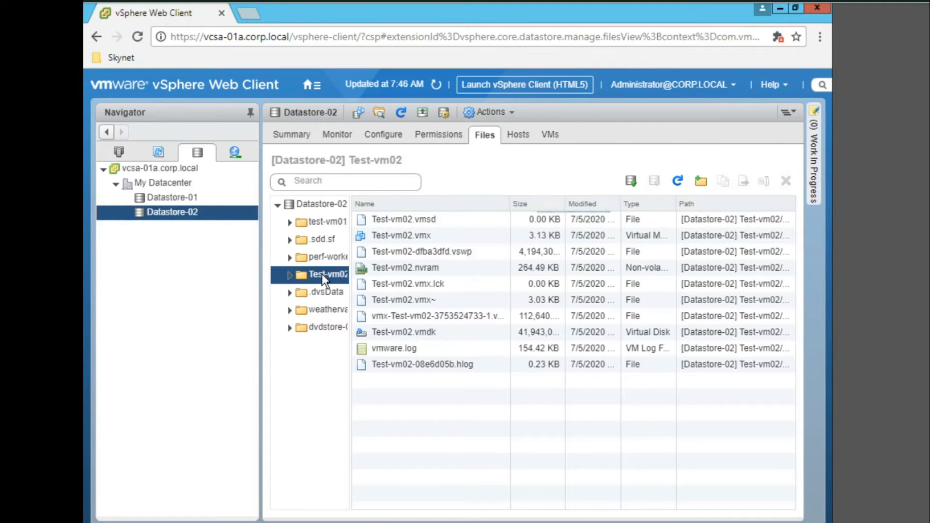
left_click(473, 235)
left_click_drag(510, 202, 555, 214)
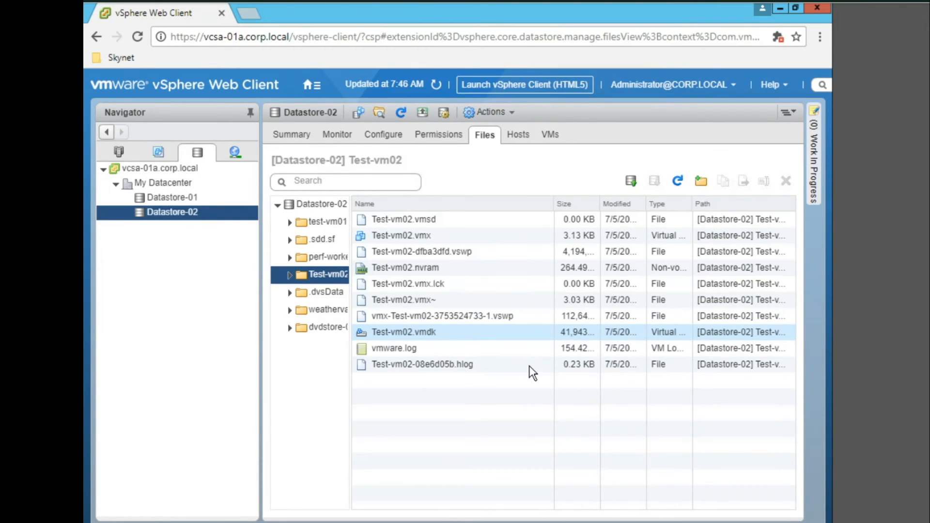
left_click(122, 151)
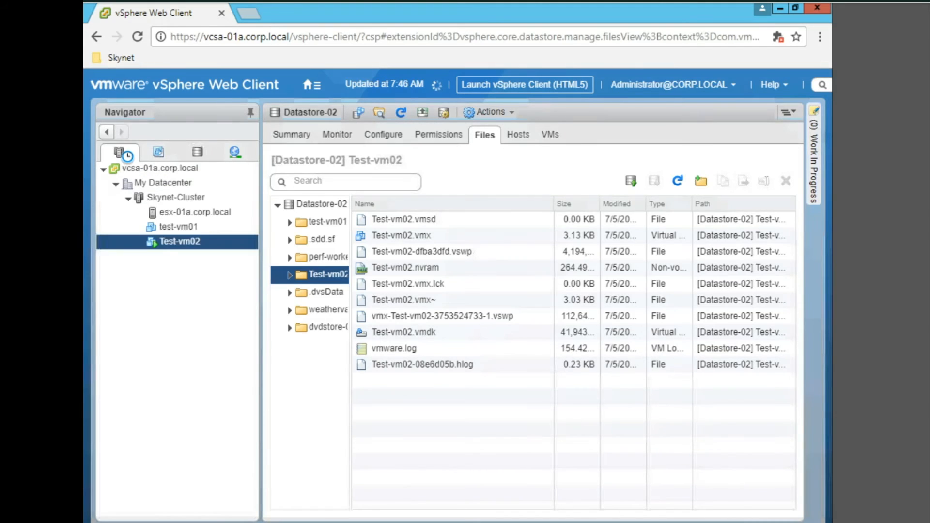